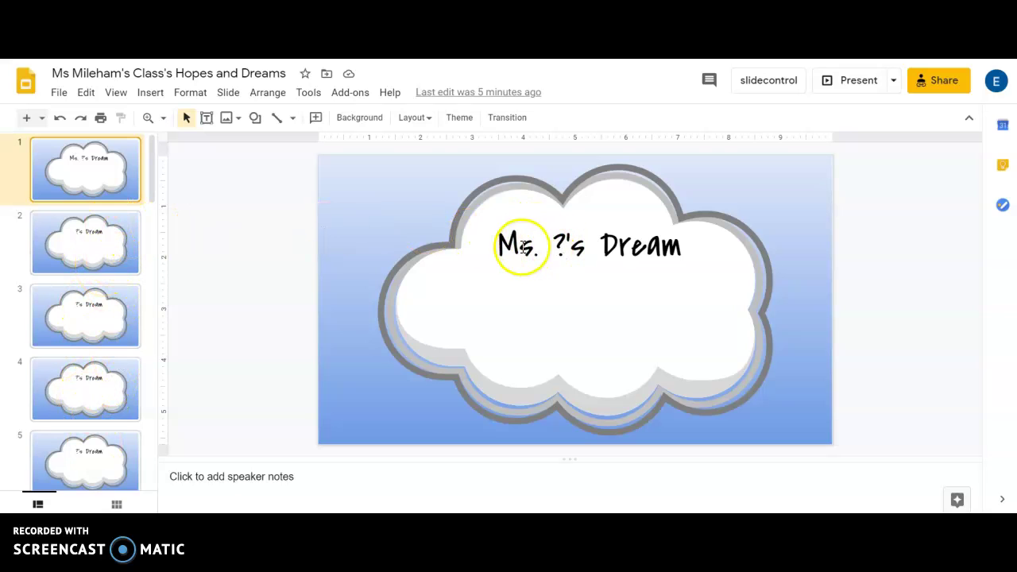
# - Replace the cloud title's question mark with the teacher's surname and start a new line
pyautogui.click(564, 247)
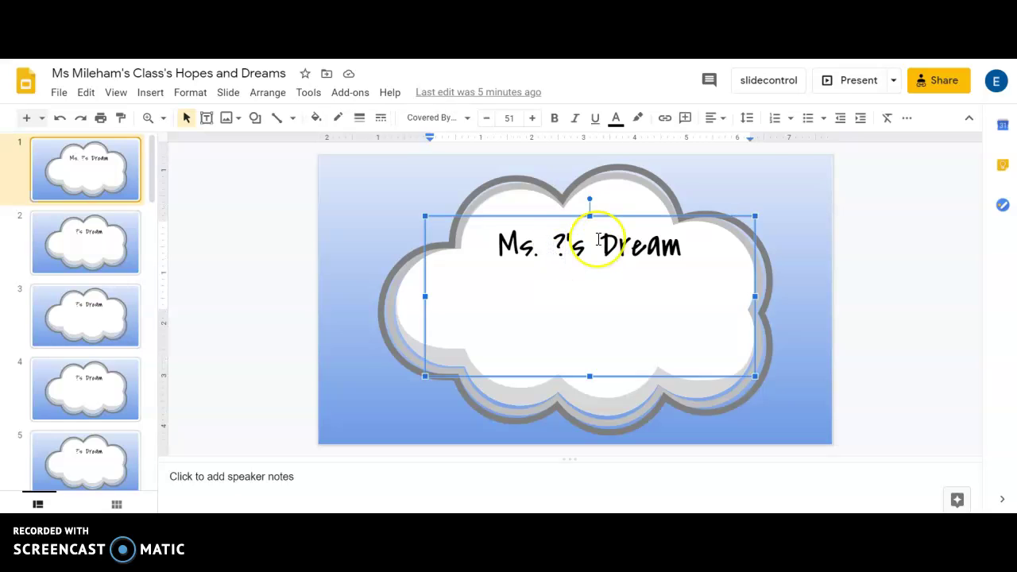
pyautogui.press('BackSpace')
pyautogui.write('Mileham')
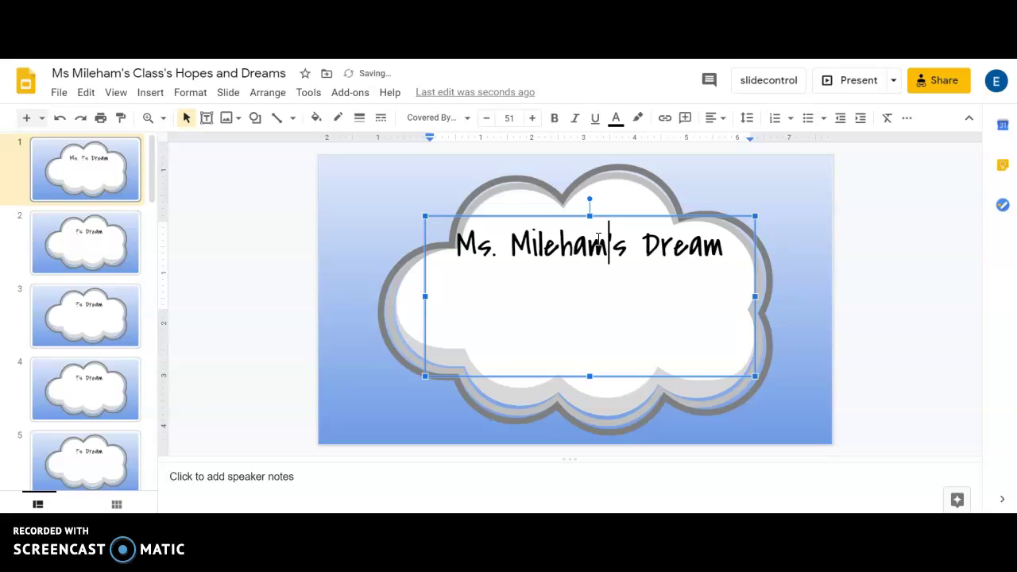
pyautogui.click(725, 248)
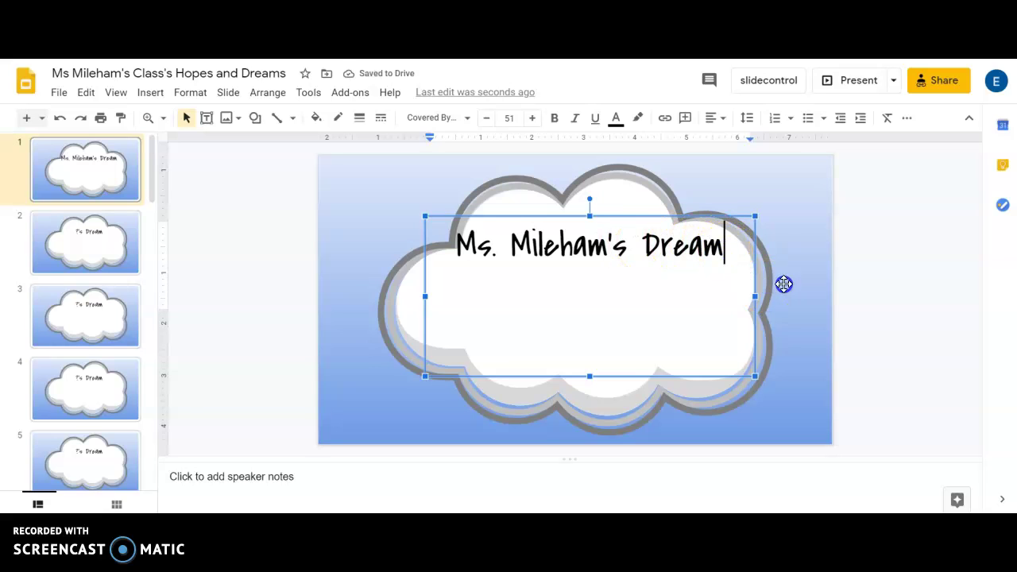
pyautogui.press('Return')
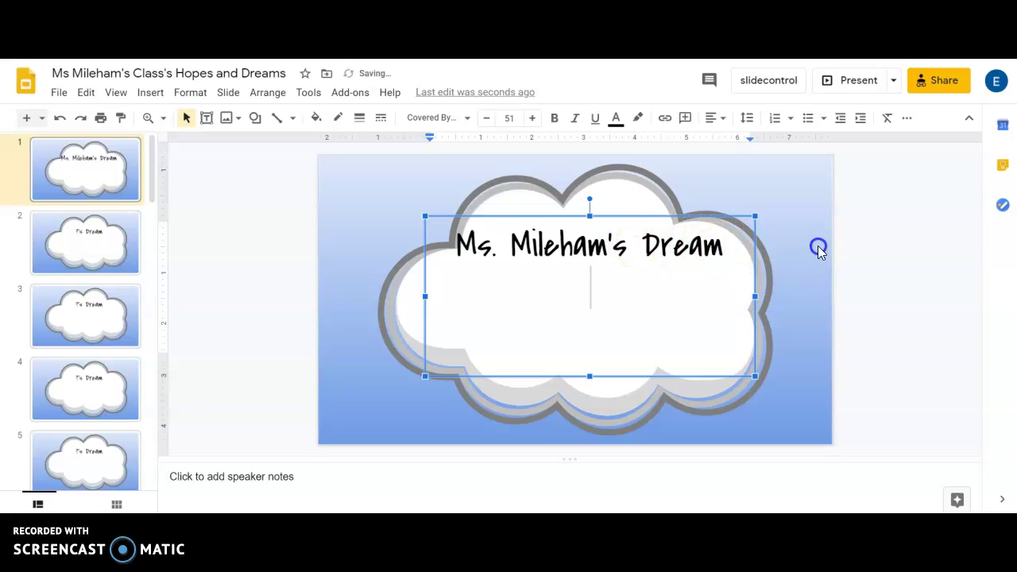
# - Enter 'To ensure that social justice is happening!' on the new line under the title
pyautogui.write('To')
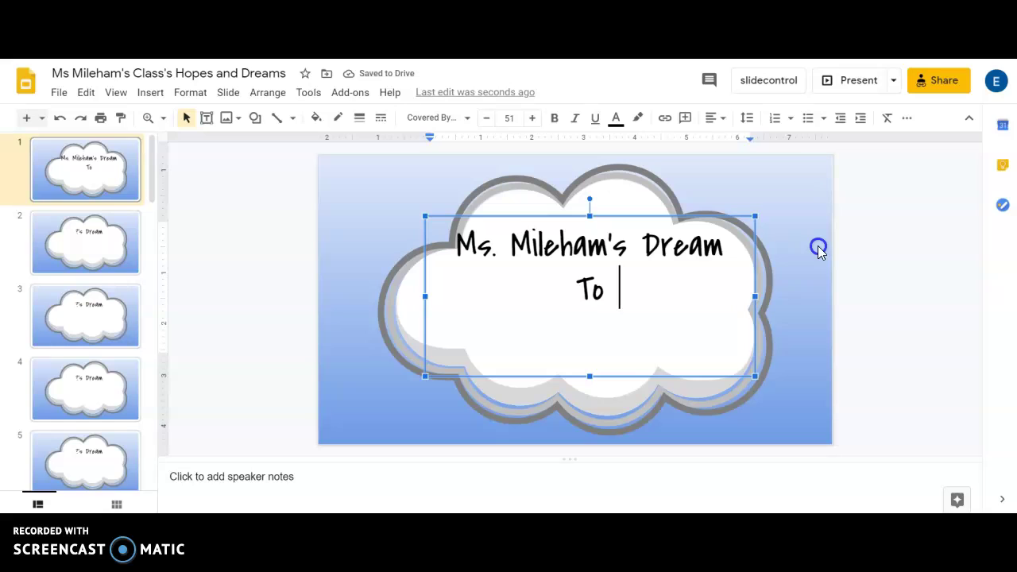
pyautogui.write(' en')
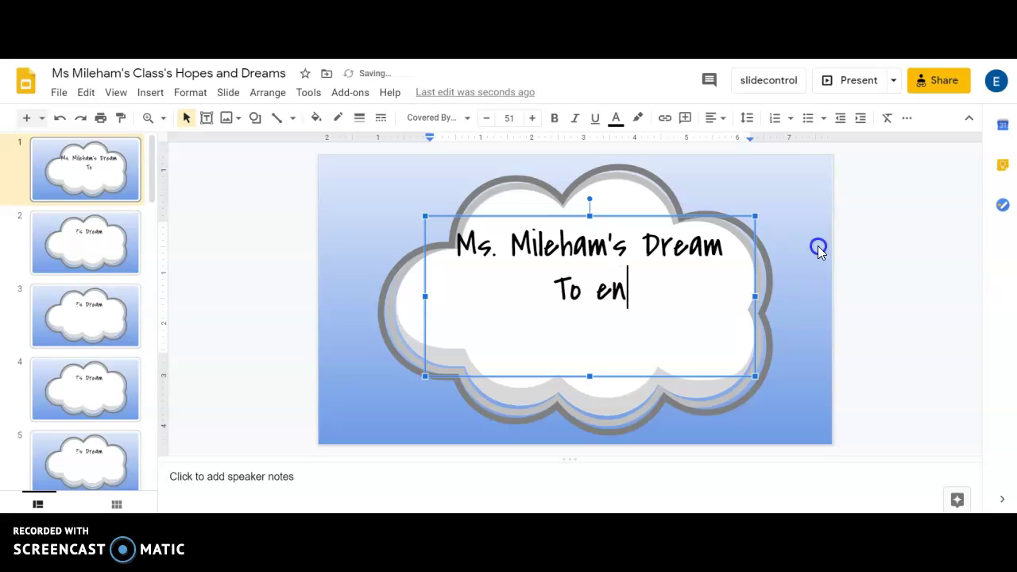
pyautogui.write('sure that')
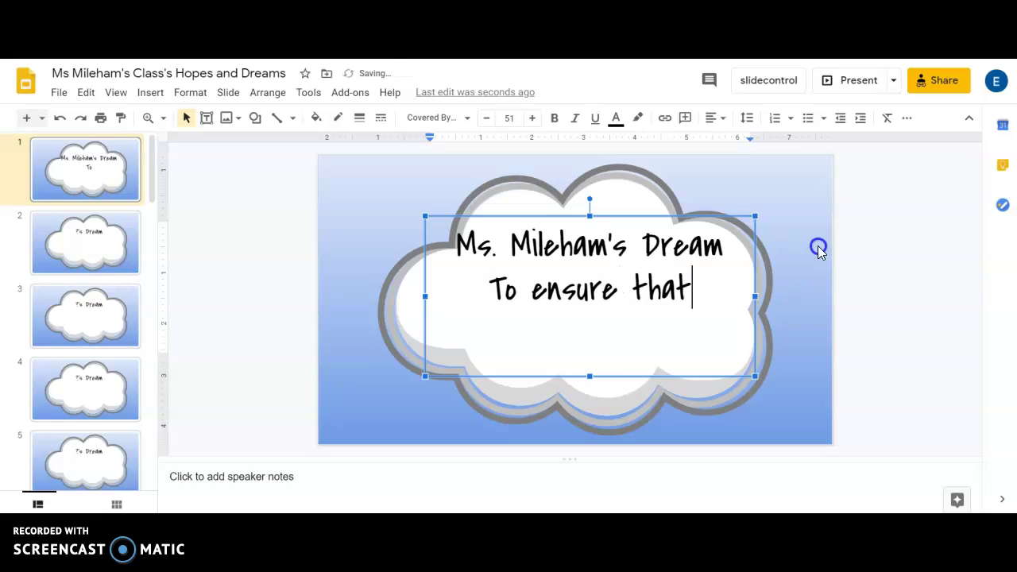
pyautogui.write(' social')
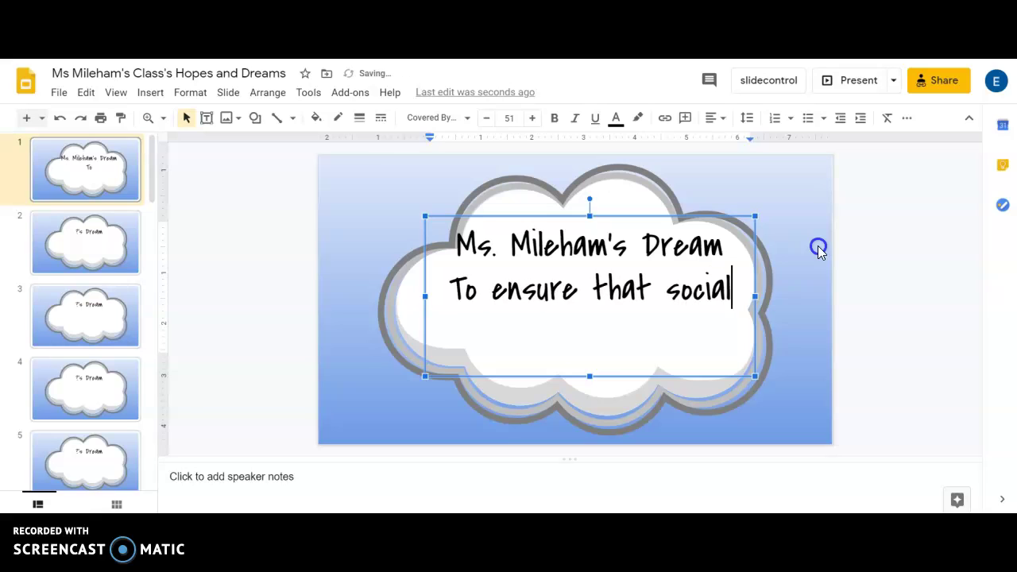
pyautogui.write(' justice')
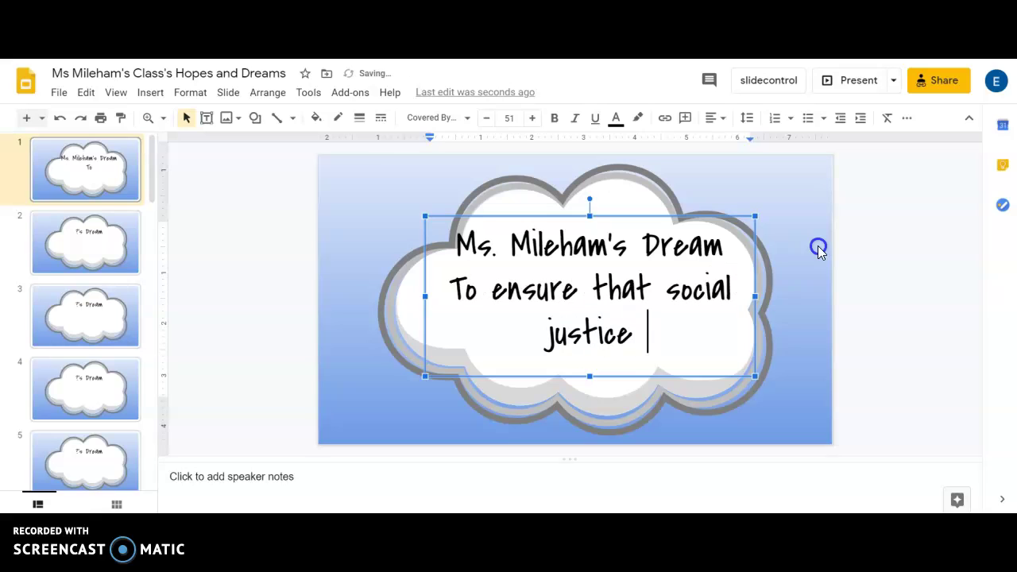
pyautogui.write(' is')
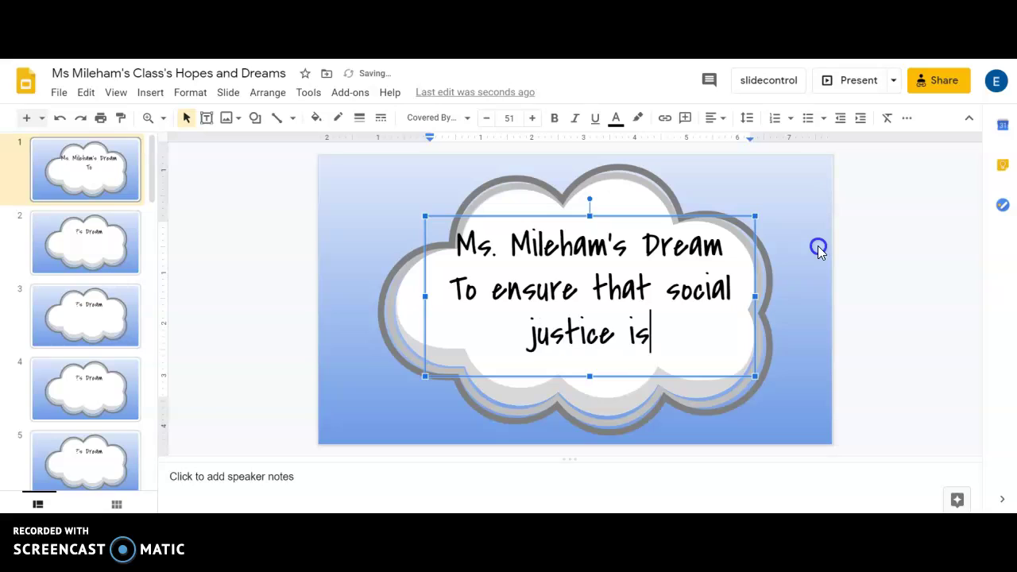
pyautogui.write(' happening!')
pyautogui.click(674, 310)
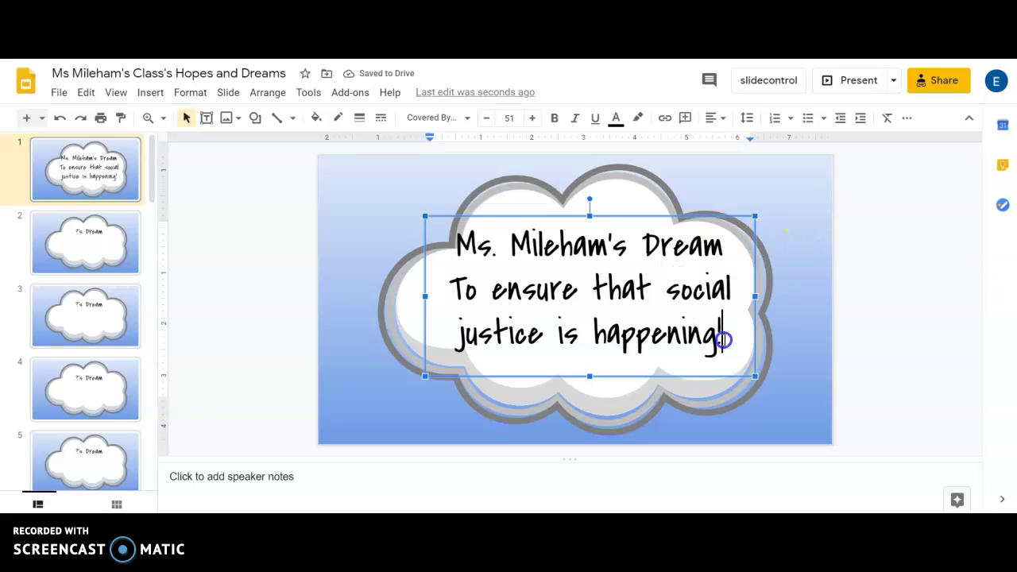
# - Color the word 'To' red and 'ensure' orange
pyautogui.moveTo(722, 340); pyautogui.dragTo(453, 305)
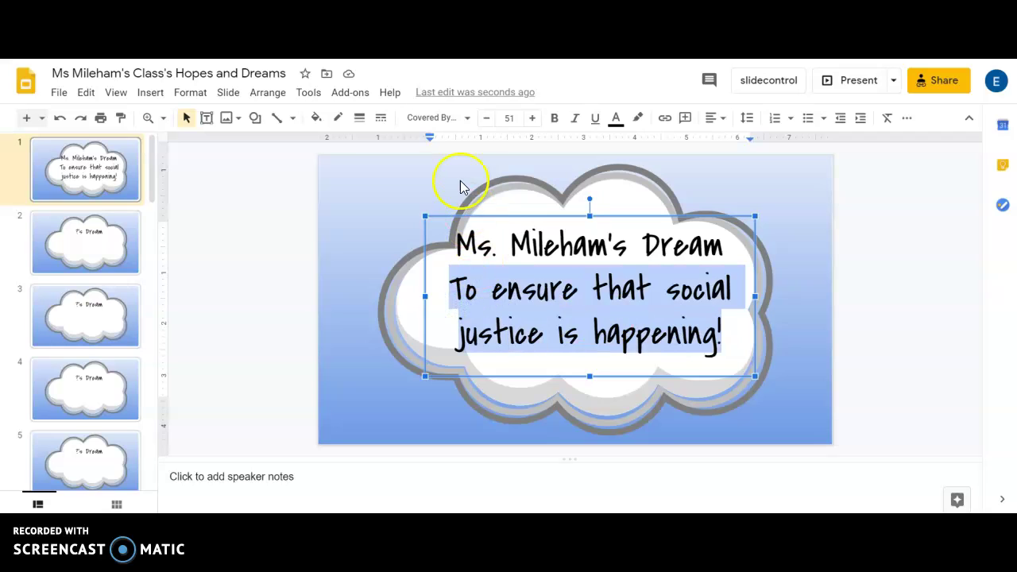
pyautogui.doubleClick(464, 290)
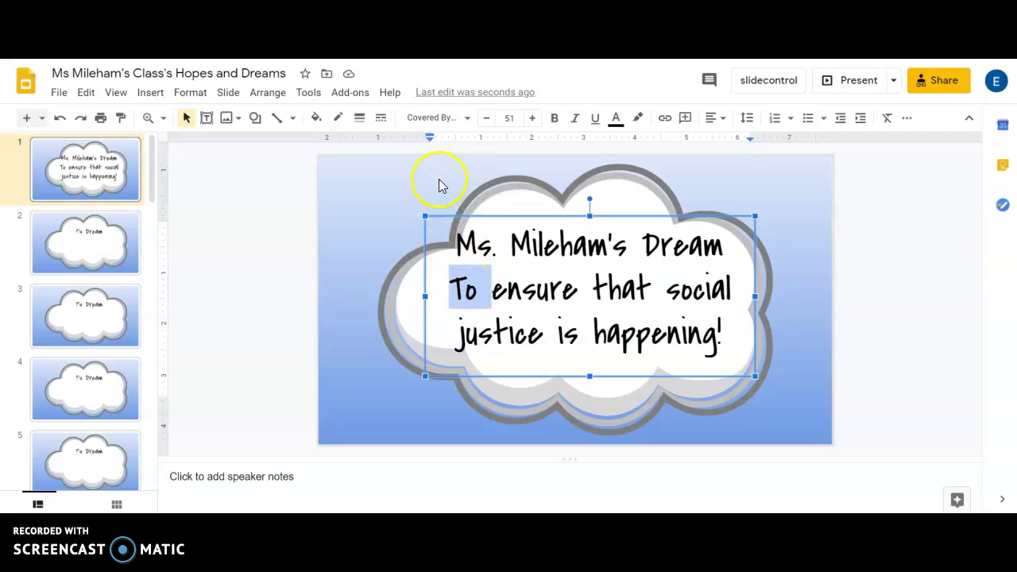
pyautogui.click(321, 120)
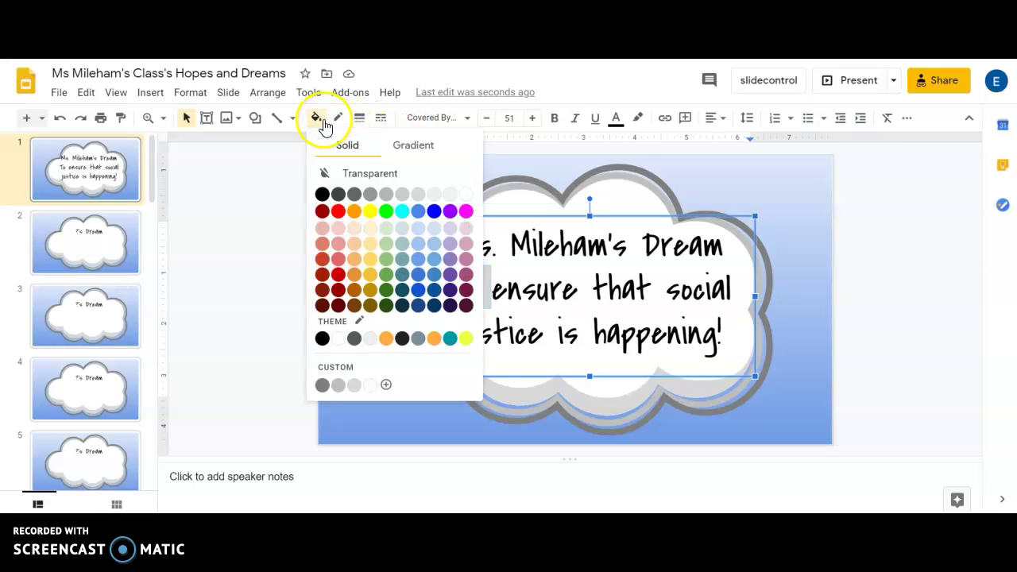
pyautogui.click(616, 121)
pyautogui.click(638, 163)
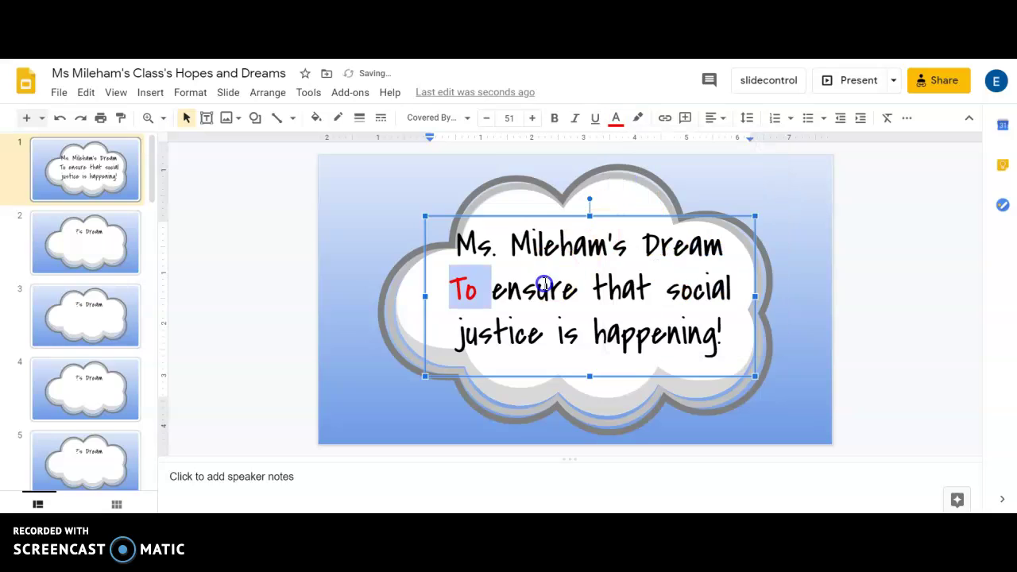
pyautogui.moveTo(493, 294); pyautogui.dragTo(579, 296)
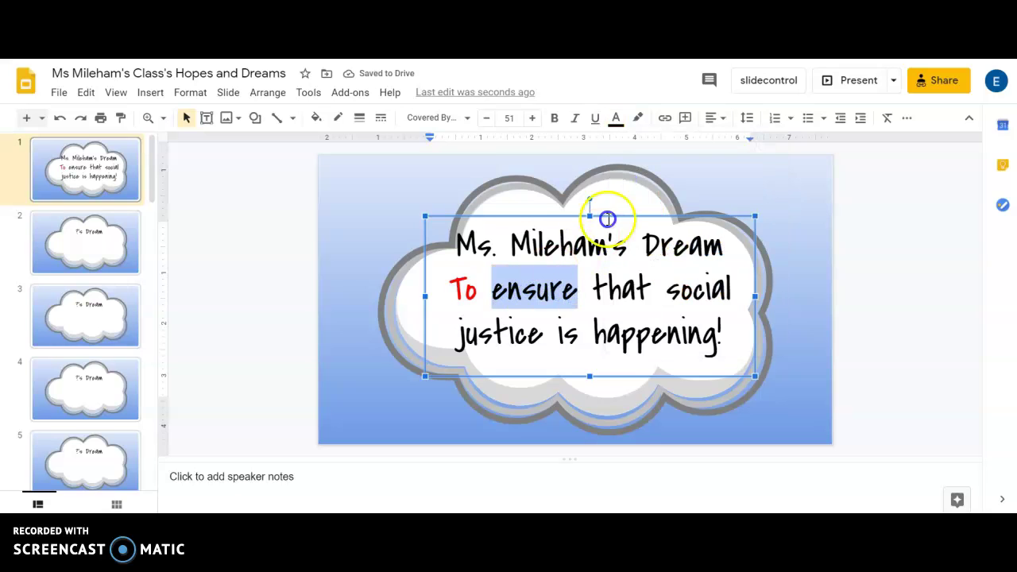
pyautogui.click(617, 125)
pyautogui.click(651, 162)
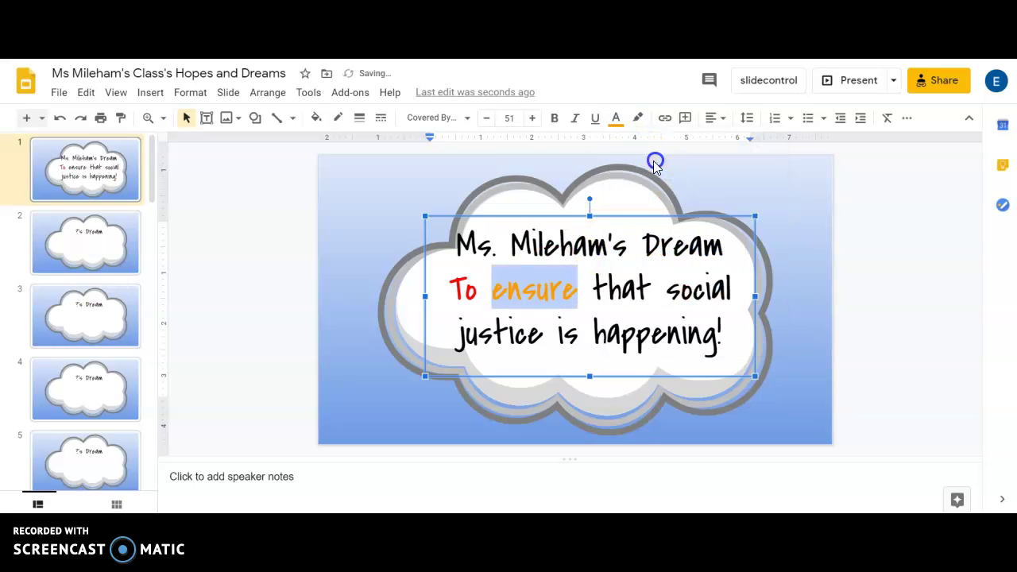
# - Color 'that' yellow, 'social' green and 'justice' a darker green
pyautogui.moveTo(595, 287); pyautogui.dragTo(653, 288)
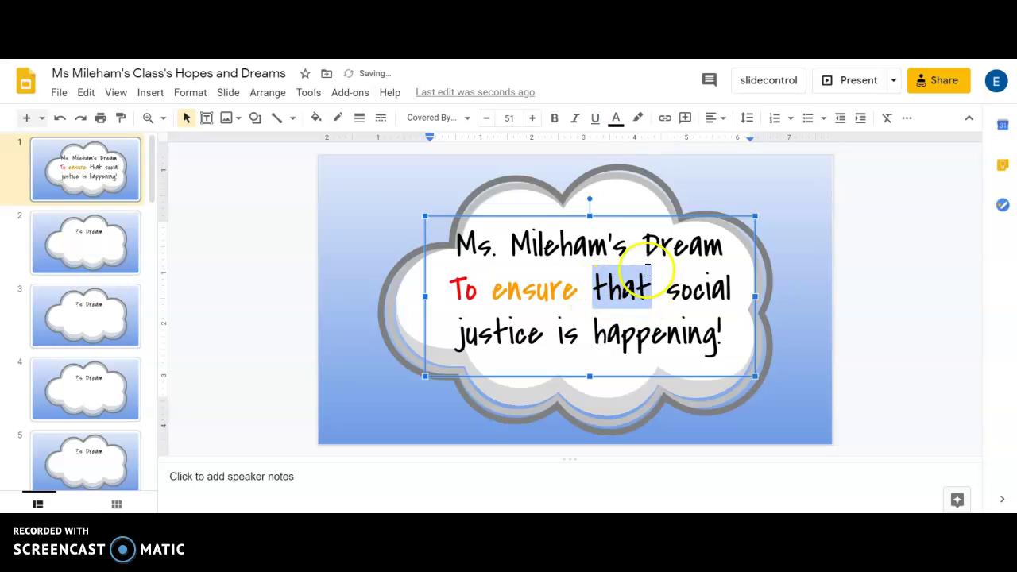
pyautogui.click(617, 125)
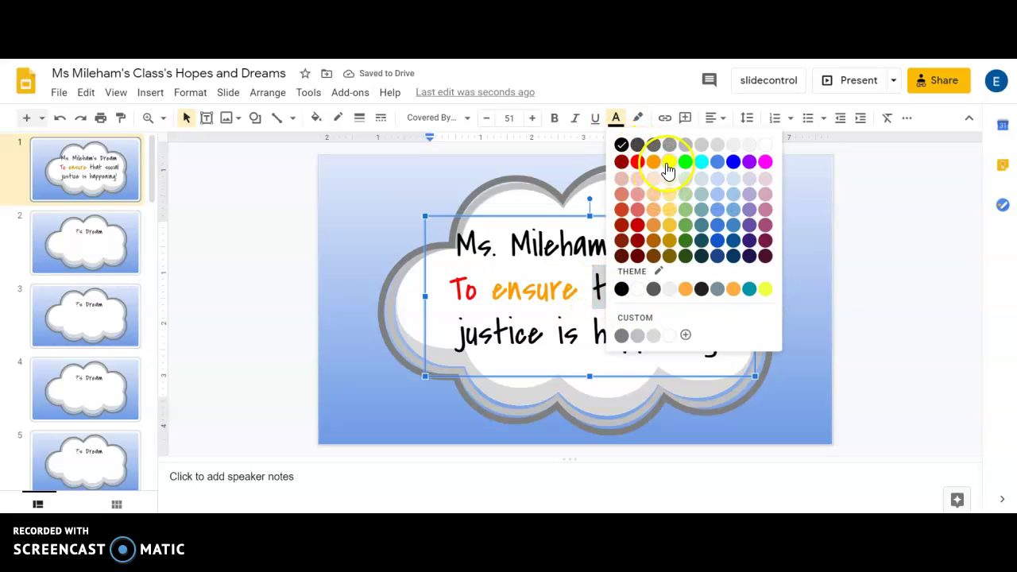
pyautogui.click(667, 162)
pyautogui.moveTo(665, 291); pyautogui.dragTo(729, 298)
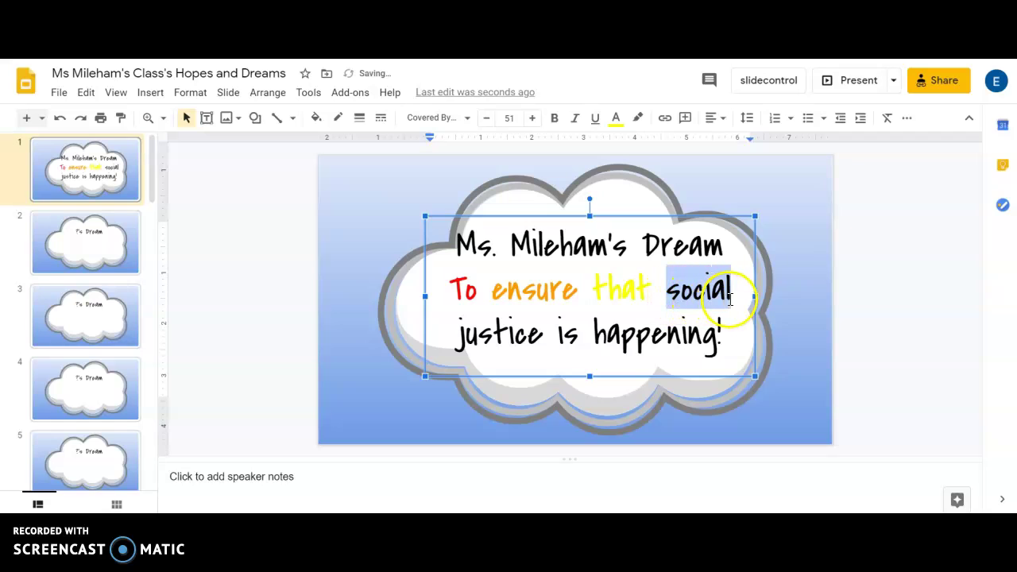
pyautogui.click(618, 121)
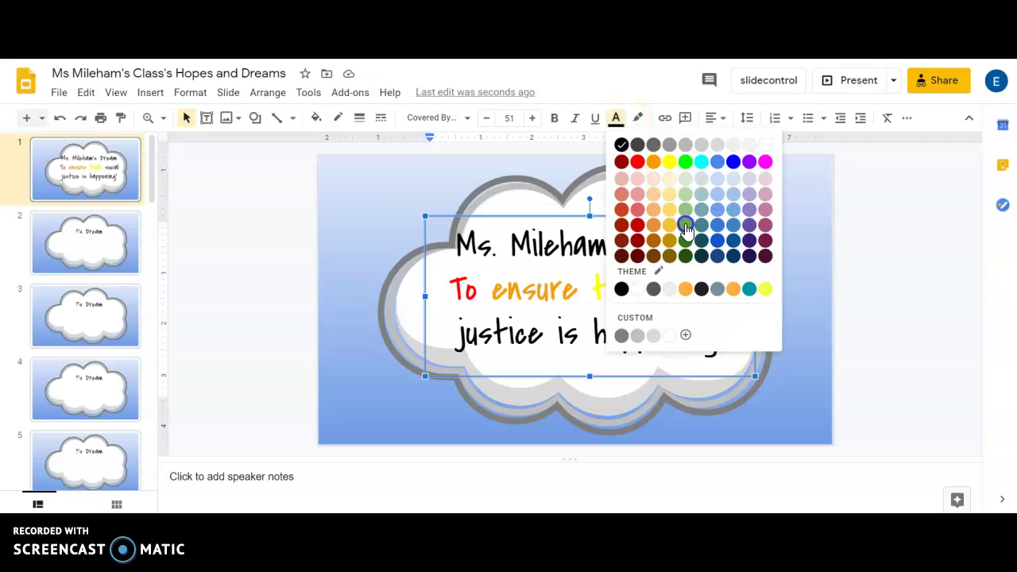
pyautogui.click(688, 167)
pyautogui.click(469, 334)
pyautogui.moveTo(460, 336); pyautogui.dragTo(544, 338)
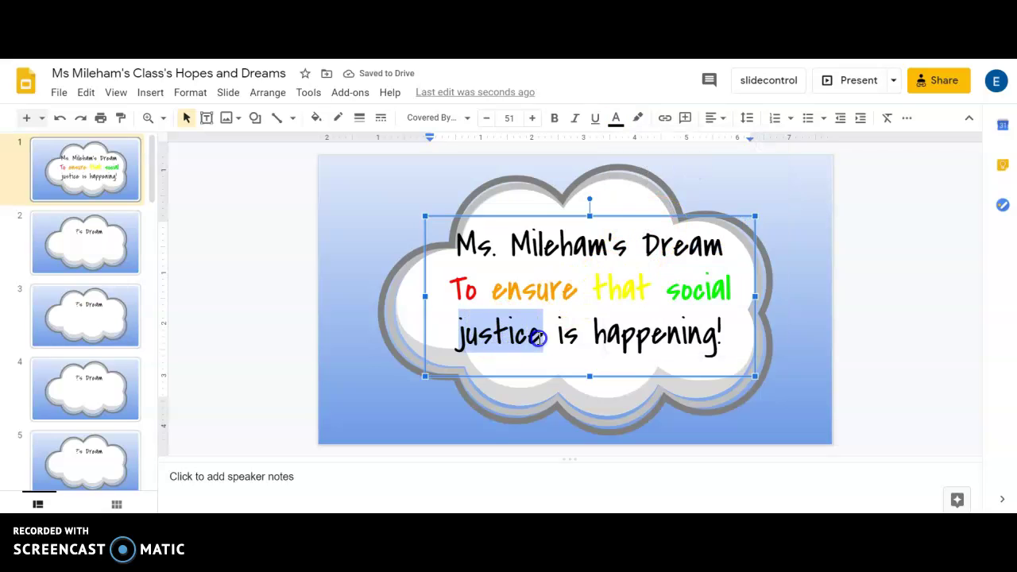
pyautogui.click(617, 119)
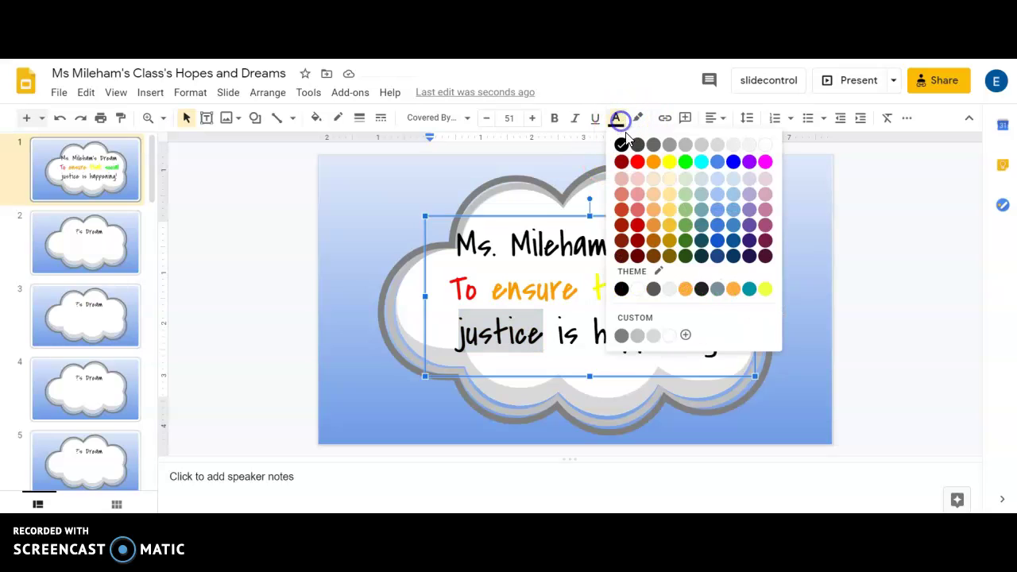
pyautogui.click(686, 225)
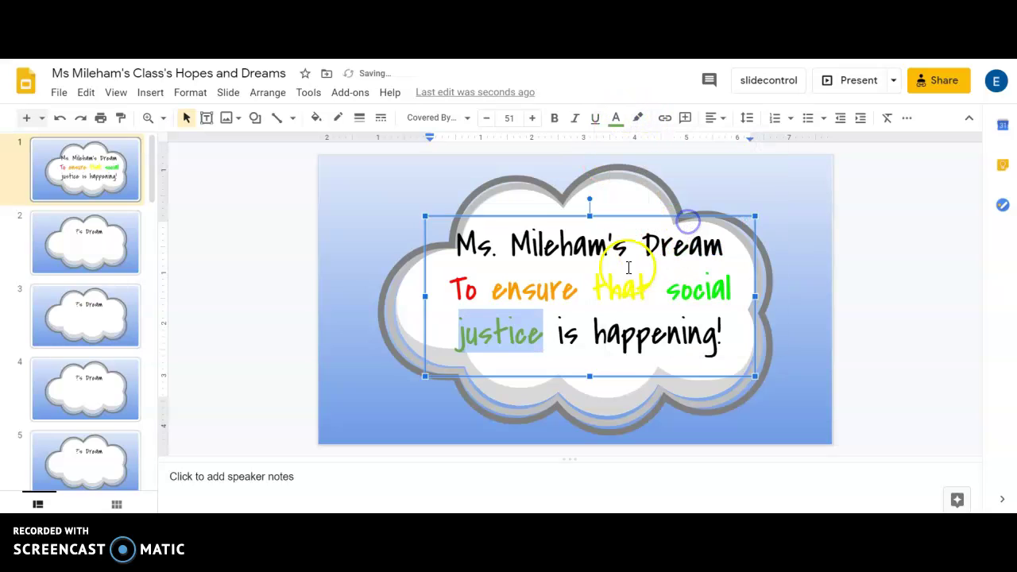
# - Color 'is' blue and 'happening' purple, then deselect to view the rainbow
pyautogui.click(563, 339)
pyautogui.moveTo(560, 340); pyautogui.dragTo(575, 338)
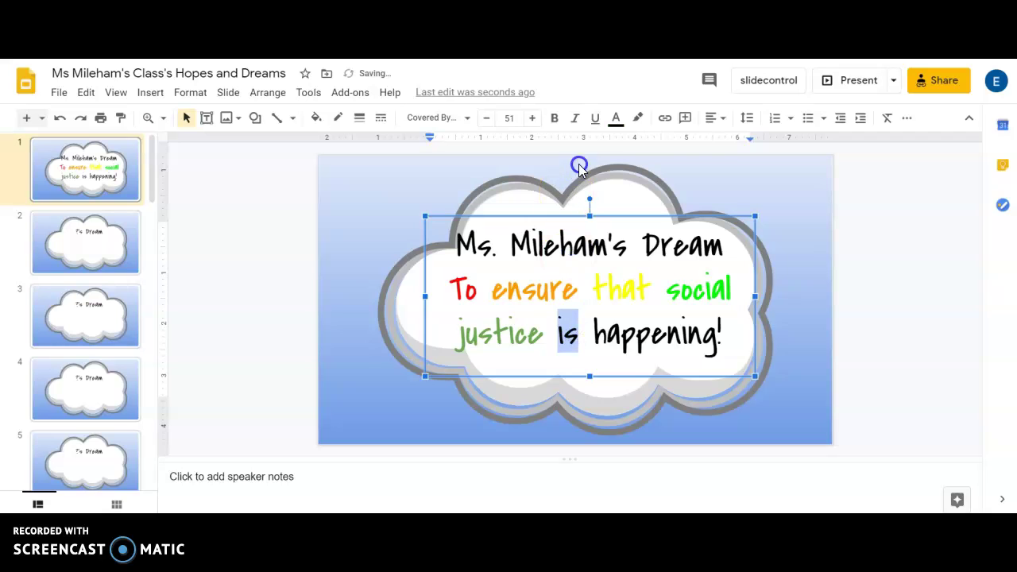
pyautogui.click(617, 118)
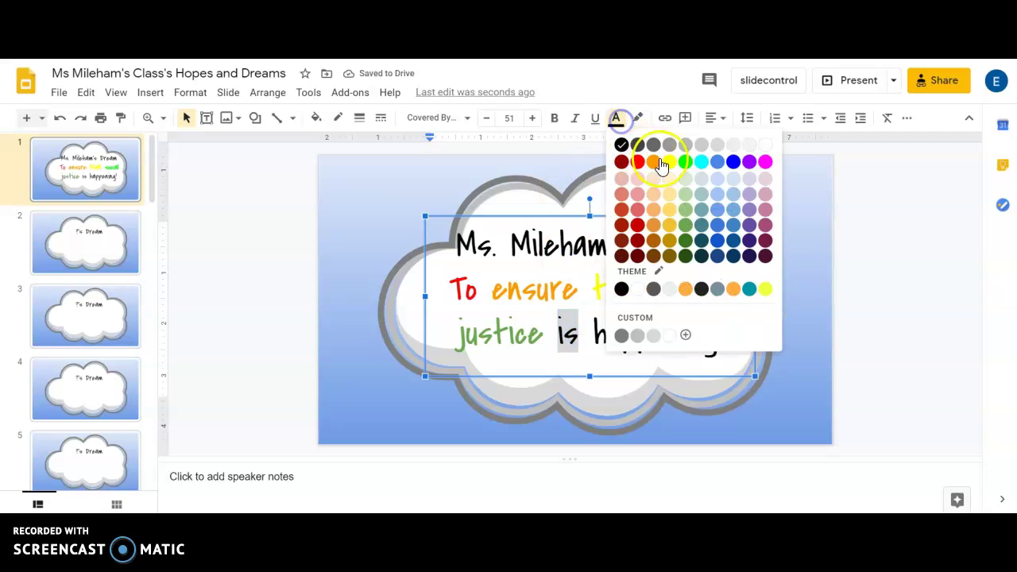
pyautogui.click(734, 162)
pyautogui.moveTo(597, 340); pyautogui.dragTo(711, 350)
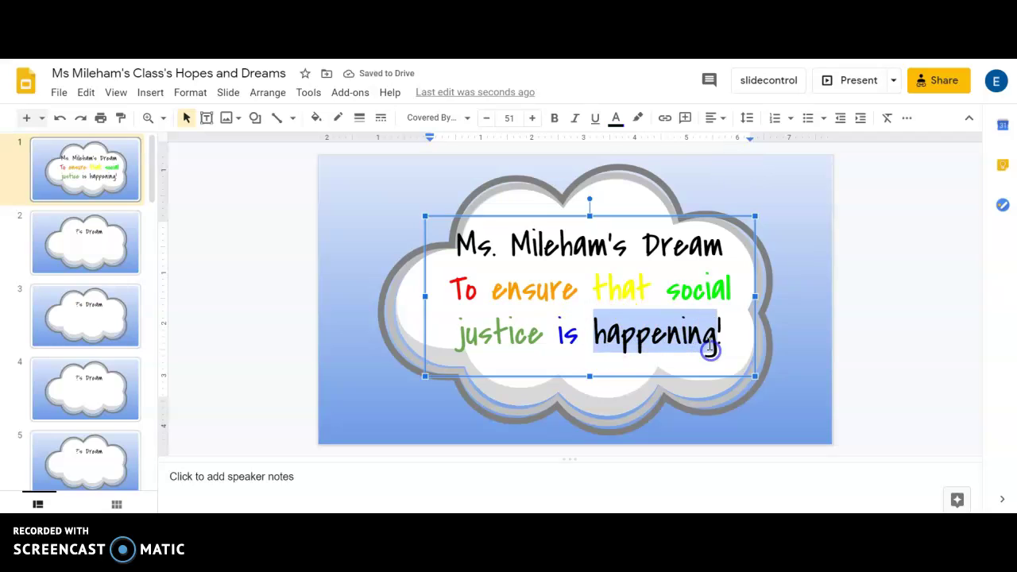
pyautogui.click(616, 119)
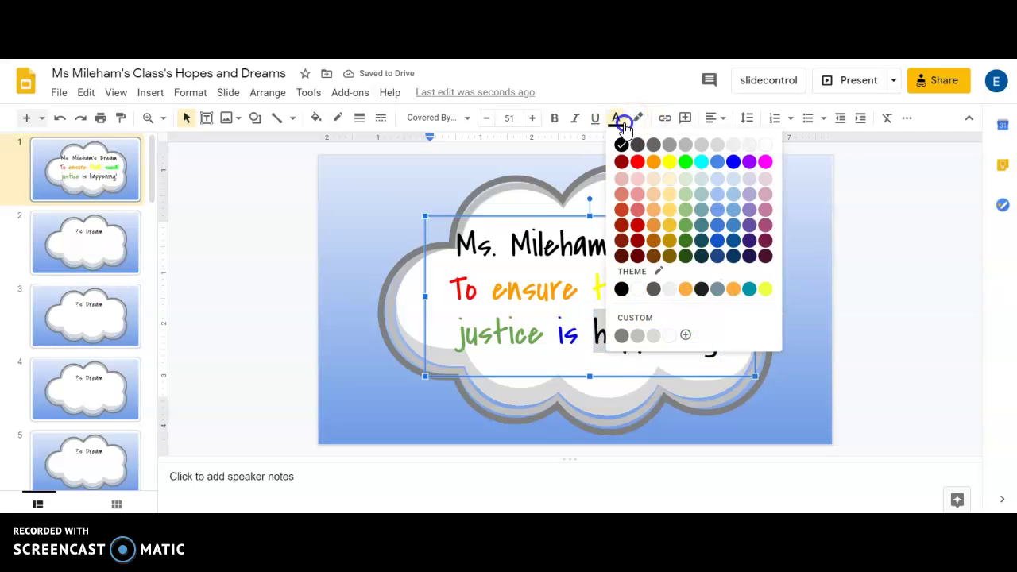
pyautogui.click(752, 166)
pyautogui.click(819, 255)
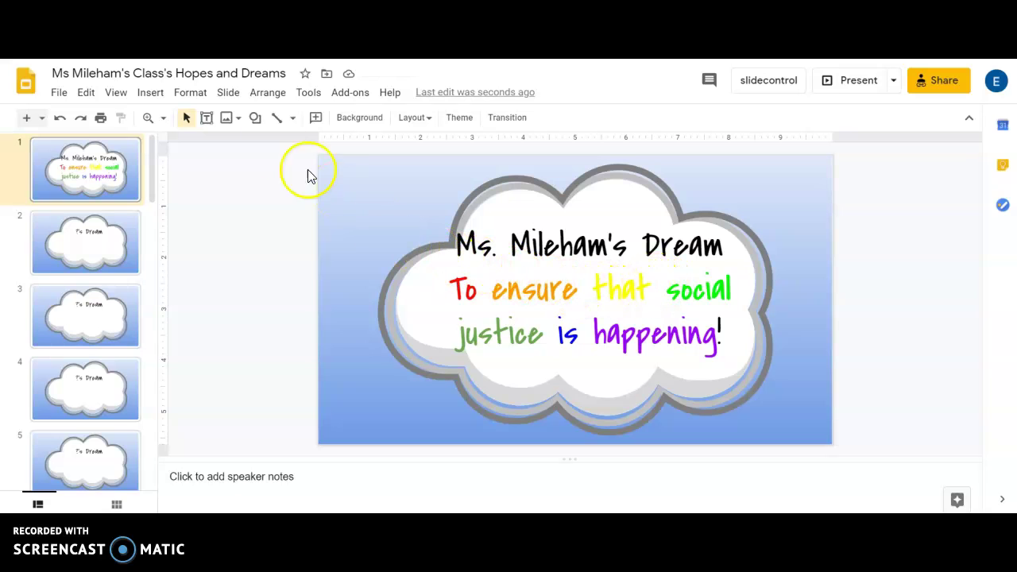
# - Show the Insert > Image options: Upload from computer, Search the web, Drive
pyautogui.click(149, 97)
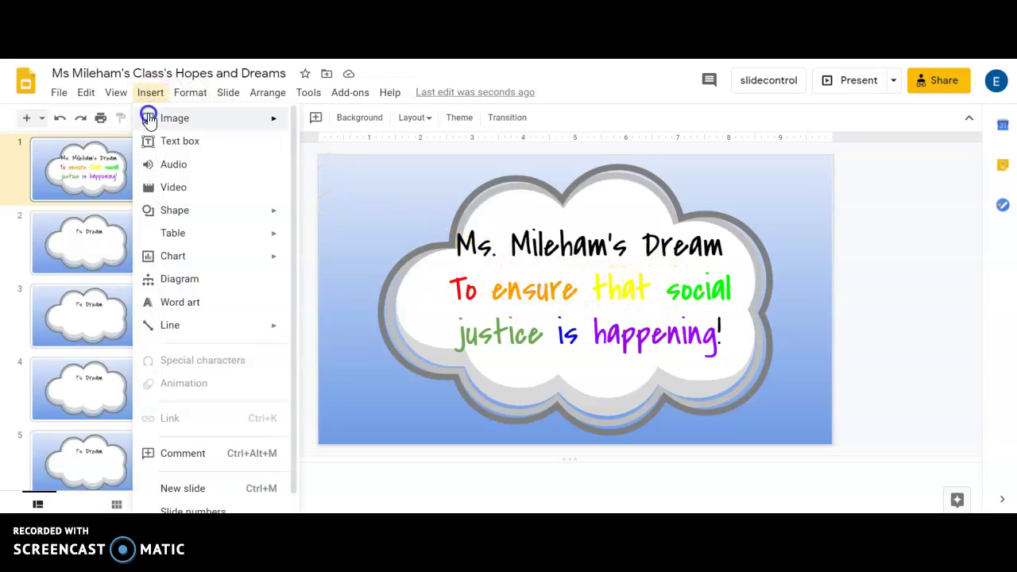
pyautogui.click(148, 121)
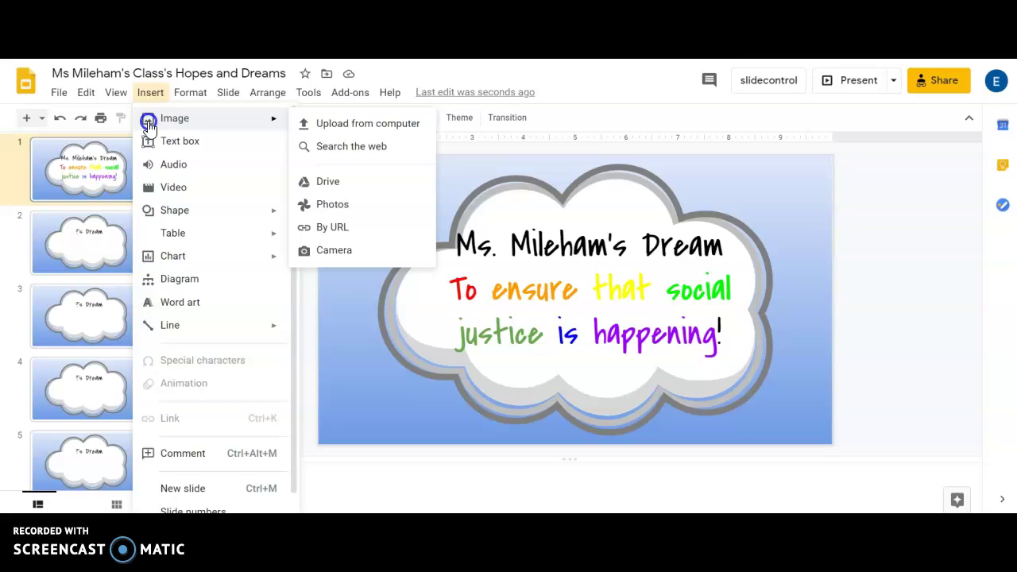
pyautogui.click(342, 153)
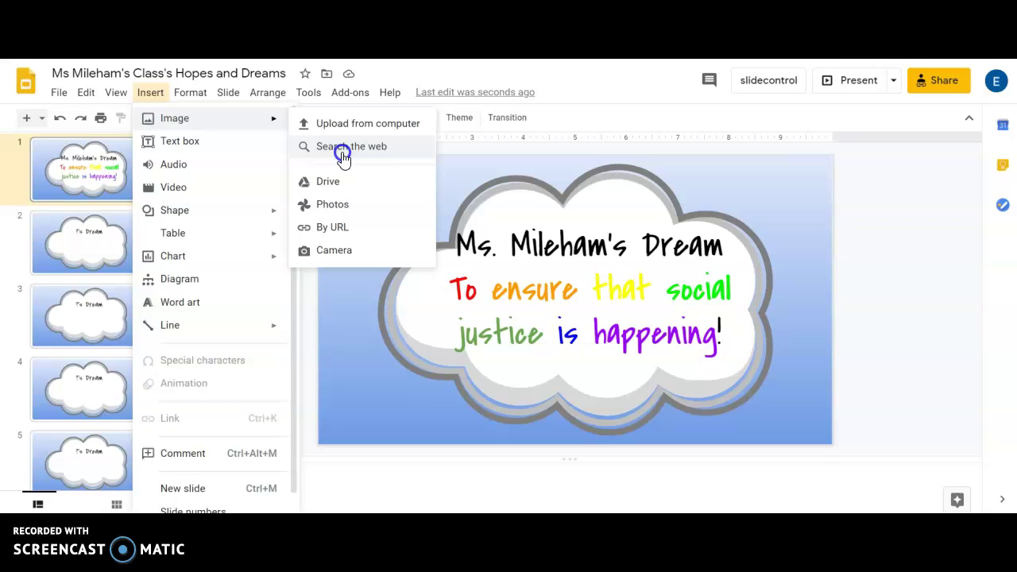
pyautogui.click(856, 246)
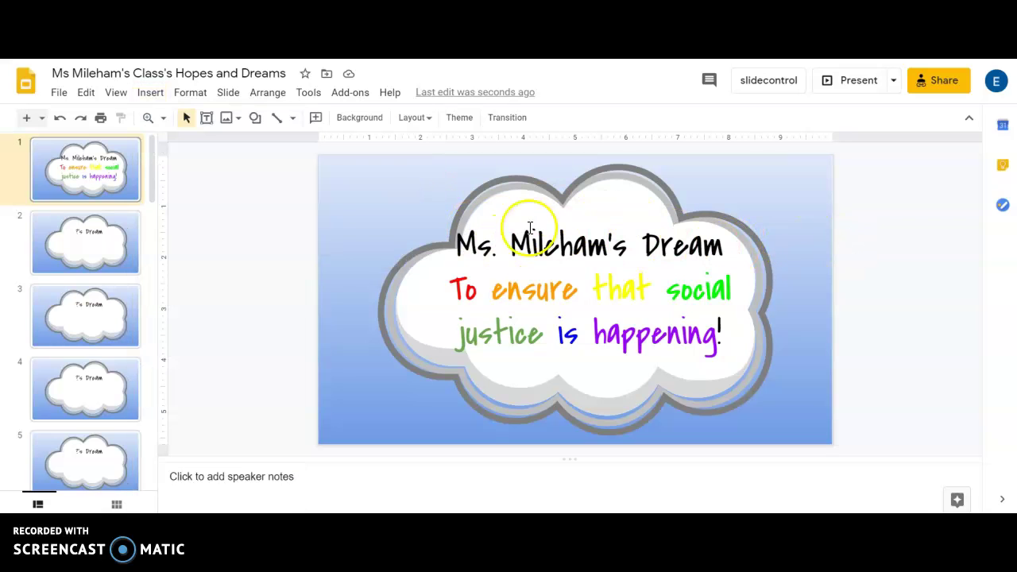
pyautogui.click(150, 95)
pyautogui.moveTo(147, 125)
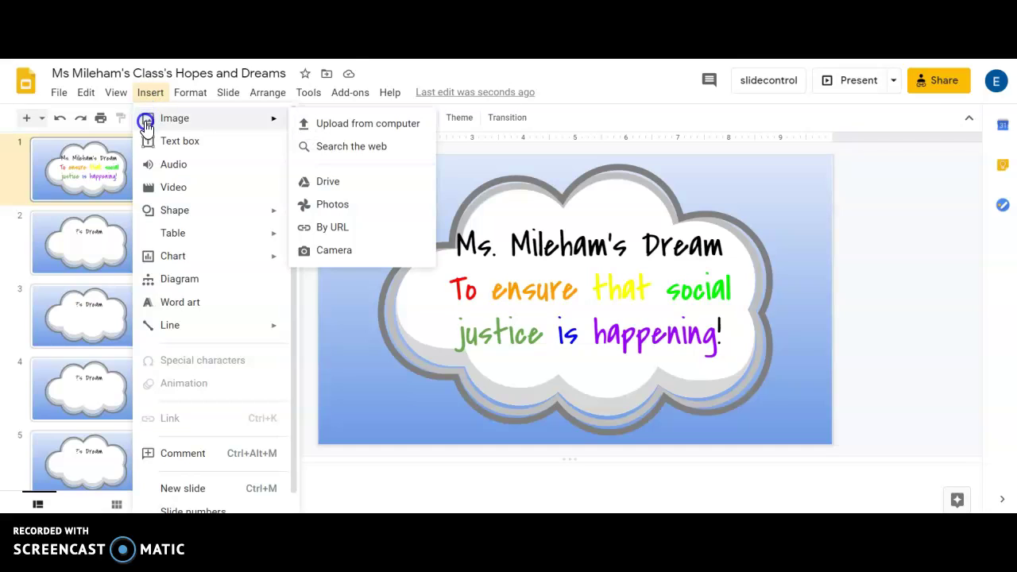
# - Search the web for images of 'social justice'
pyautogui.click(322, 148)
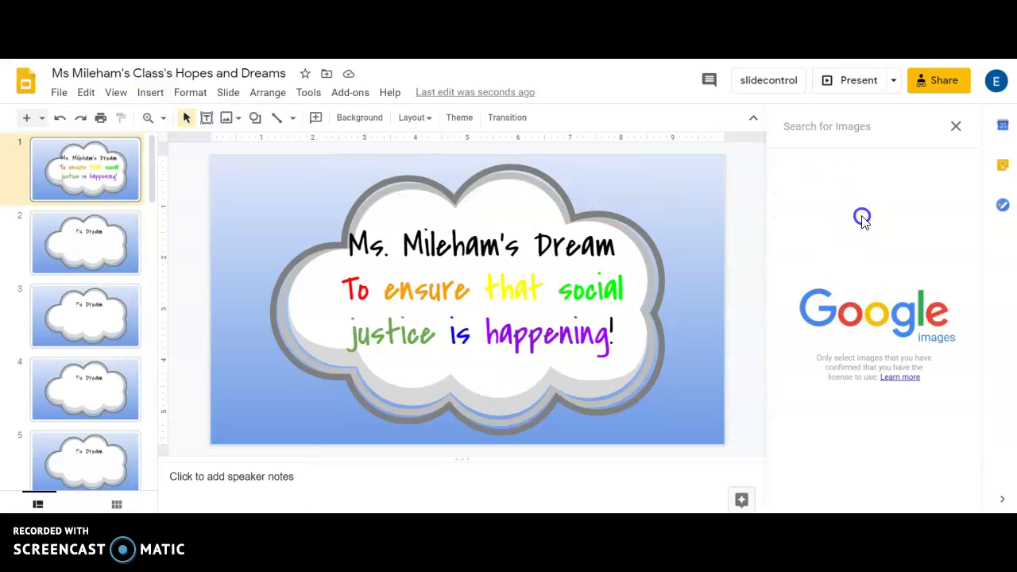
pyautogui.write('soi')
pyautogui.press('BackSpace')
pyautogui.write('cial ')
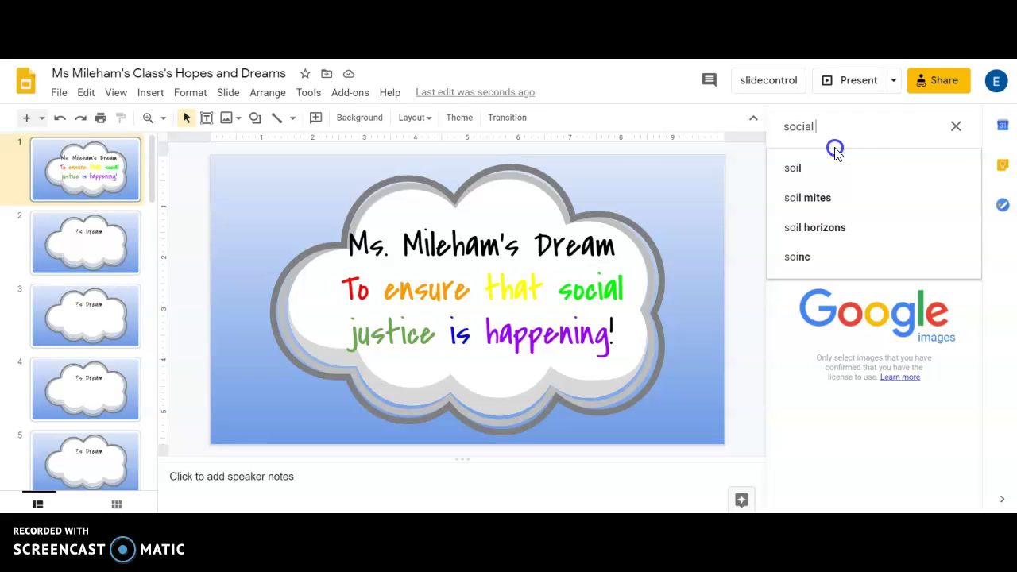
pyautogui.write('justice')
pyautogui.press('Return')
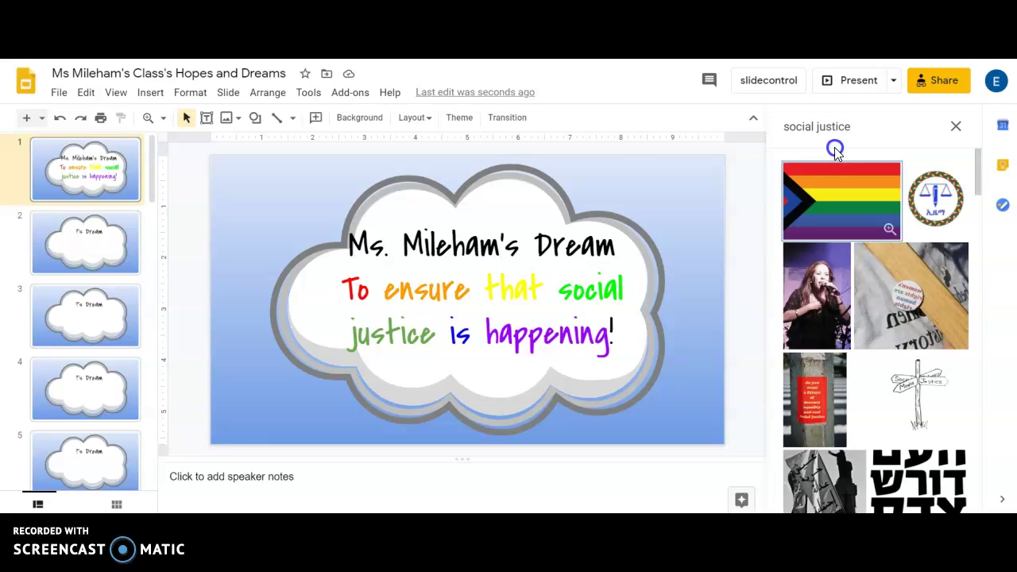
# - Drag the rainbow pride flag result onto the slide's top-left
pyautogui.click(838, 219)
pyautogui.scroll(-5, 836, 222)
pyautogui.click(848, 266)
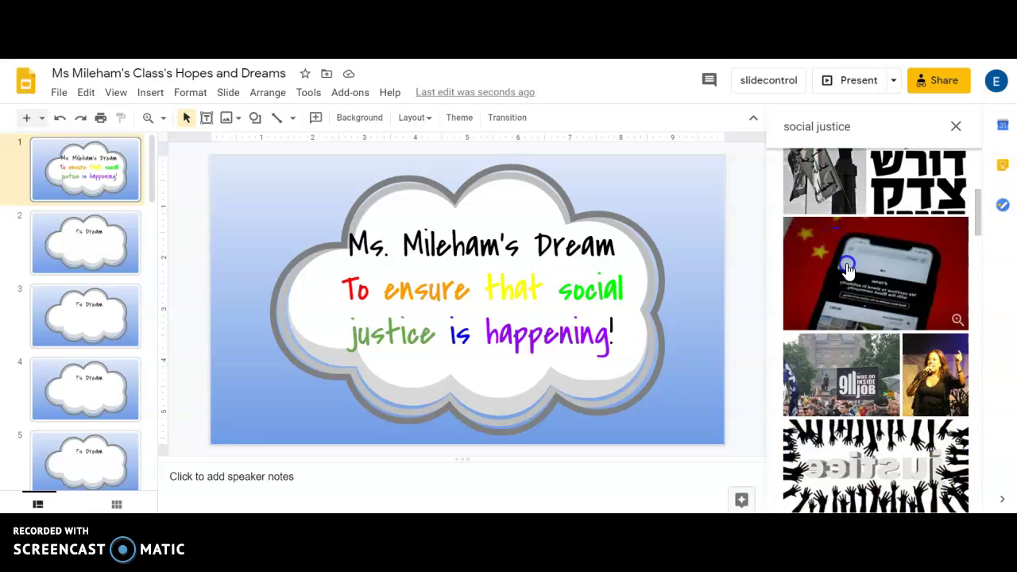
pyautogui.scroll(-3, 848, 270)
pyautogui.scroll(8, 847, 278)
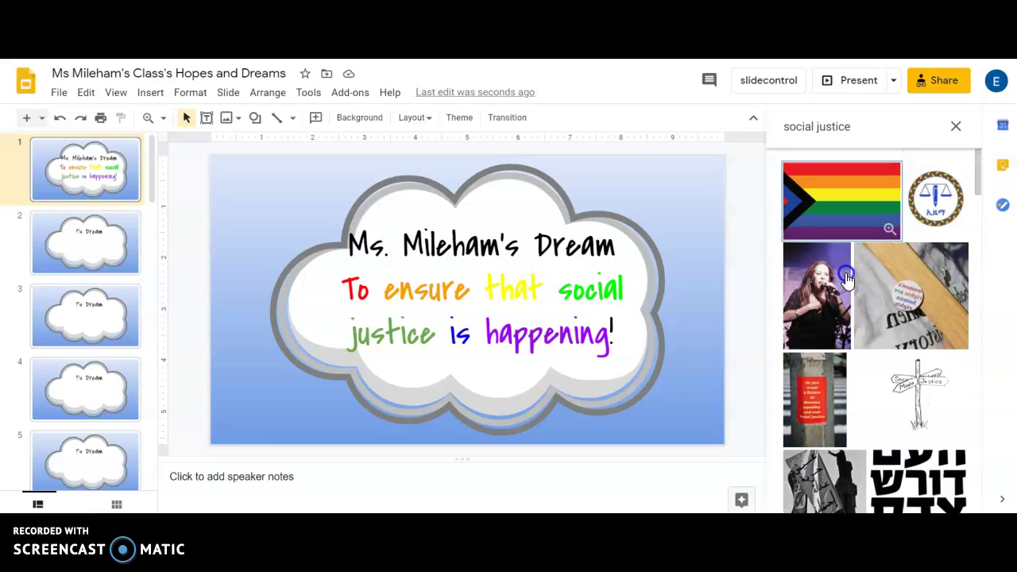
pyautogui.moveTo(843, 247); pyautogui.dragTo(882, 317)
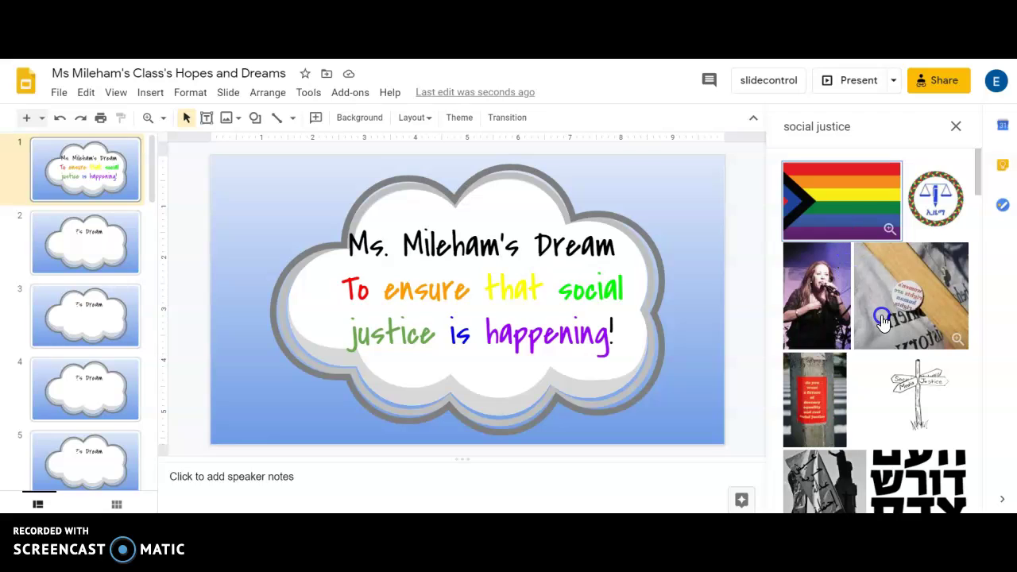
pyautogui.scroll(-4, 889, 293)
pyautogui.scroll(4, 886, 291)
pyautogui.moveTo(864, 253); pyautogui.dragTo(836, 211)
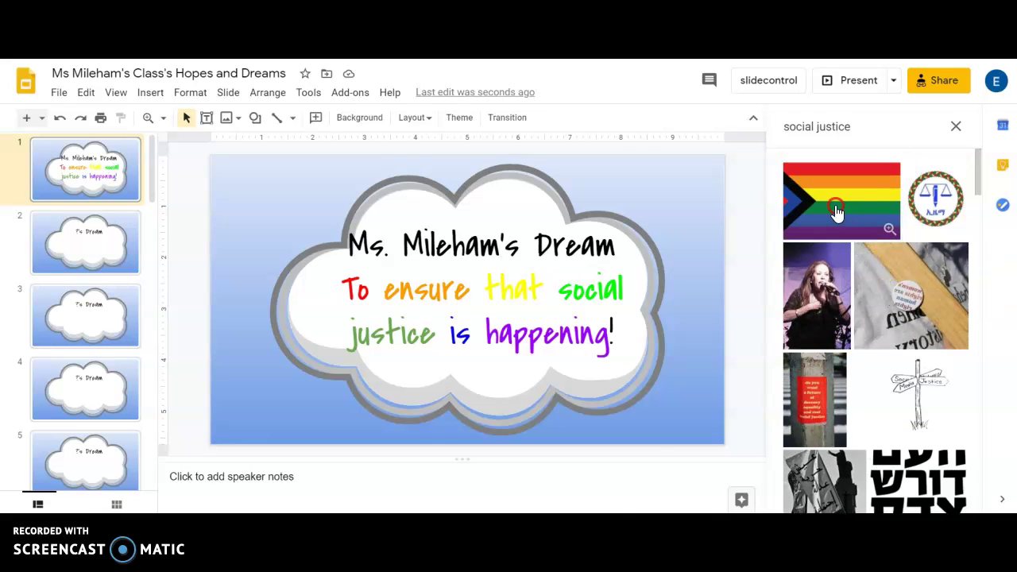
pyautogui.rightClick(835, 209)
pyautogui.click(837, 204)
pyautogui.moveTo(841, 202); pyautogui.dragTo(226, 160)
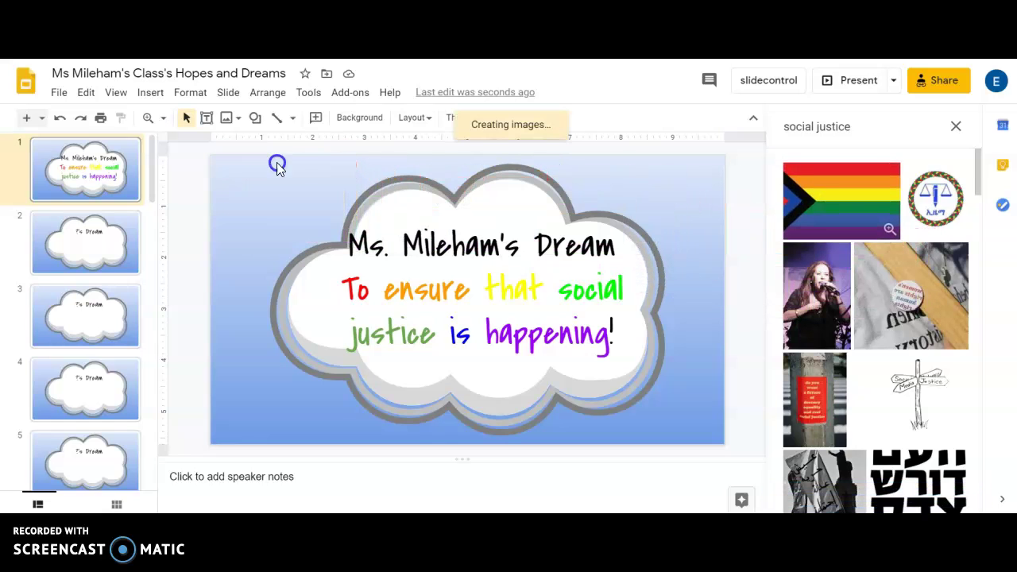
pyautogui.moveTo(828, 211); pyautogui.dragTo(781, 176)
# - Shrink the pride flag picture and tilt it slightly counter-clockwise at the top-left
pyautogui.click(390, 238)
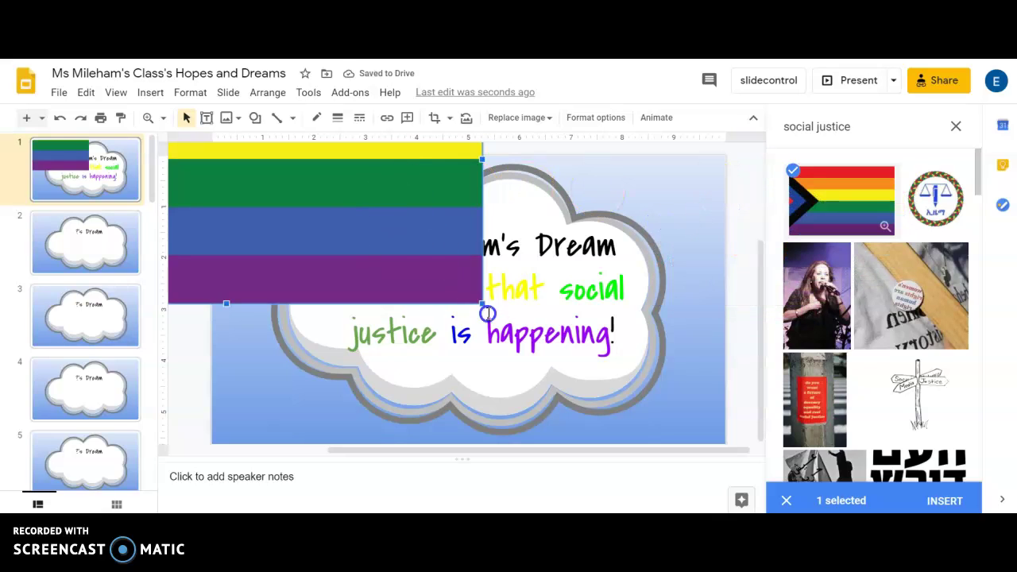
pyautogui.moveTo(484, 306); pyautogui.dragTo(312, 239)
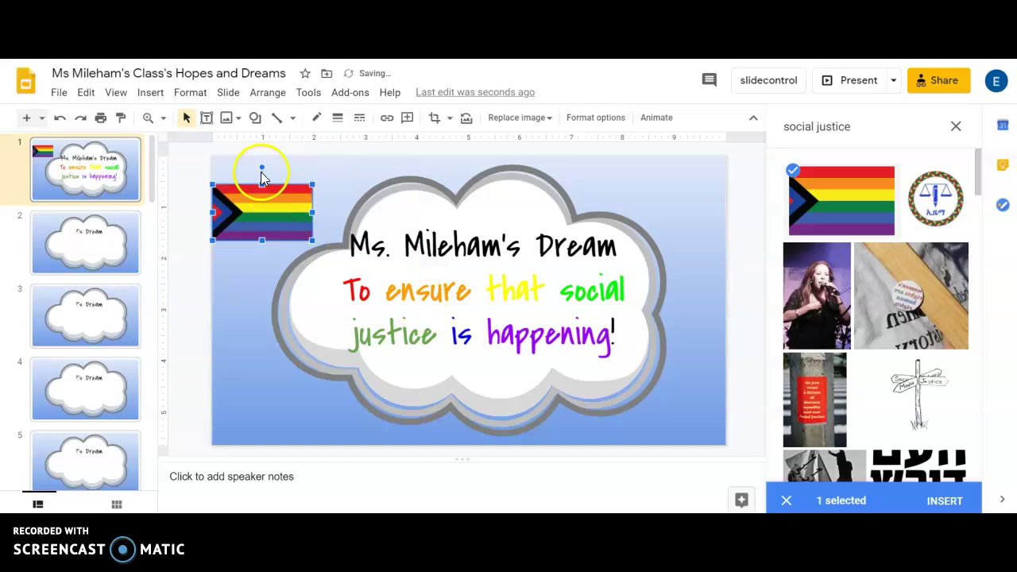
pyautogui.moveTo(262, 168); pyautogui.dragTo(291, 199)
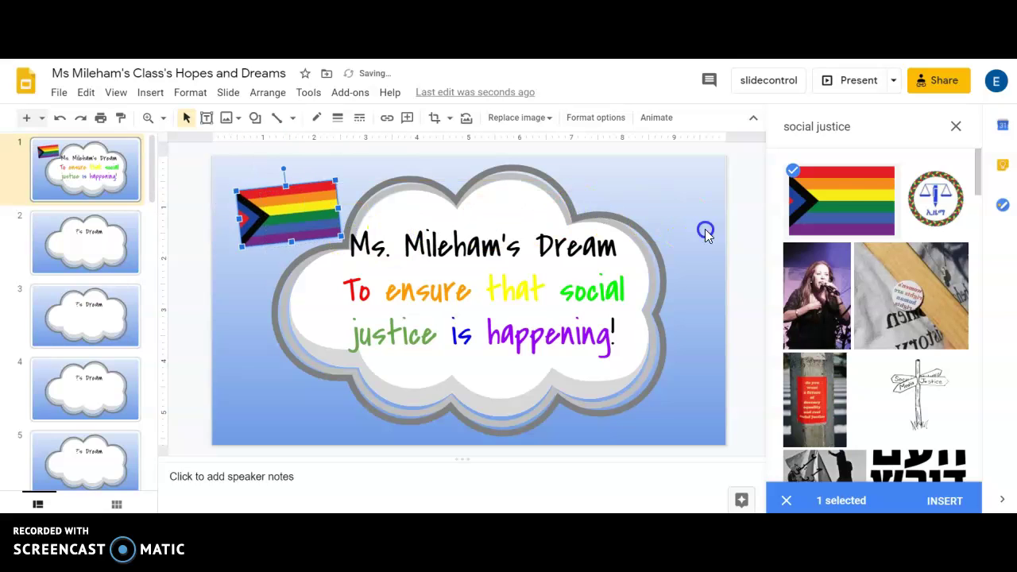
# - Replace the 'social justice' image search with 'fist' and run it
pyautogui.moveTo(847, 133); pyautogui.dragTo(768, 140)
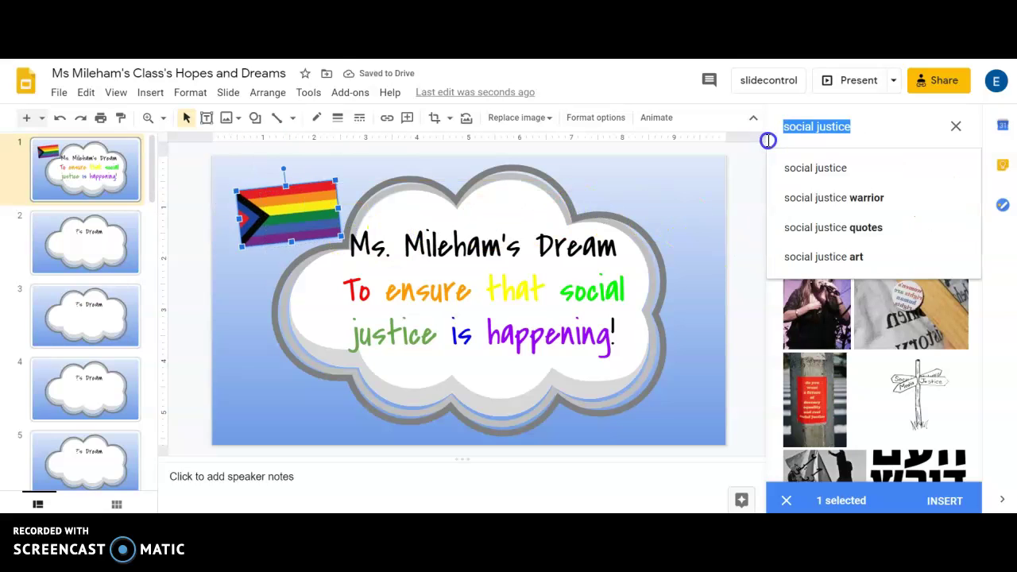
pyautogui.write('fl')
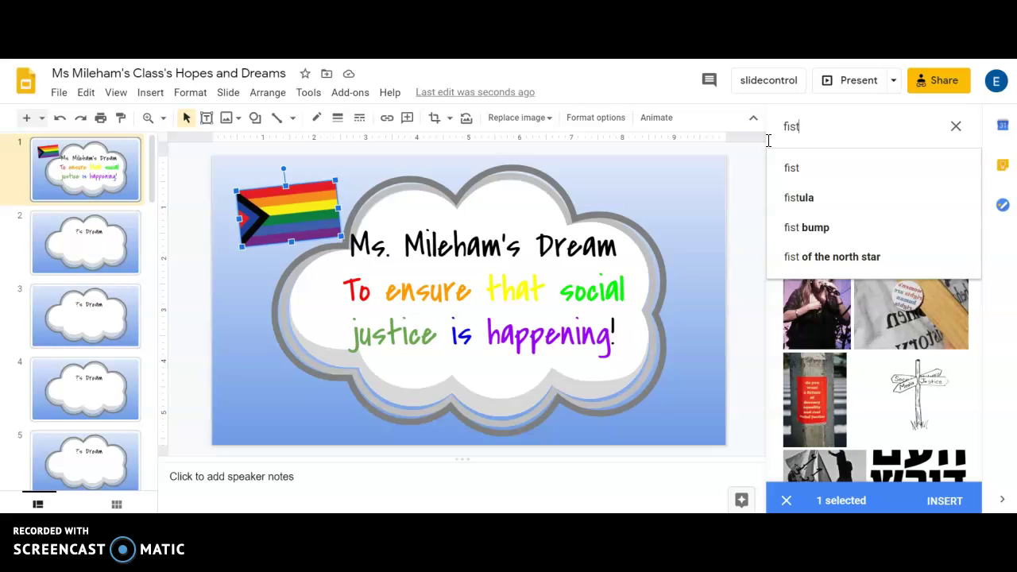
pyautogui.press('Return')
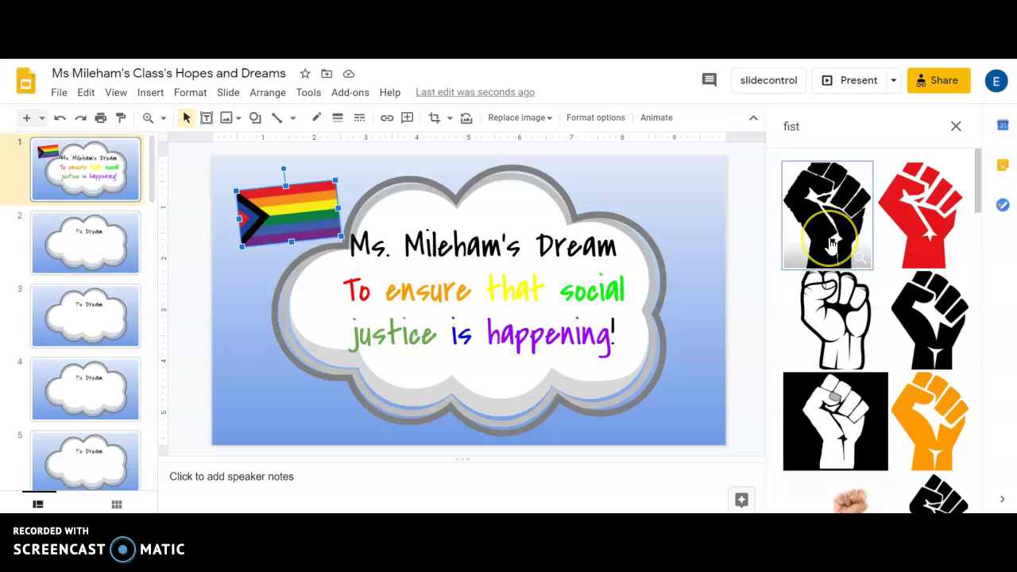
# - Place the black fist picture on the slide, shrink it, and move it top-right
pyautogui.moveTo(832, 248); pyautogui.dragTo(629, 198)
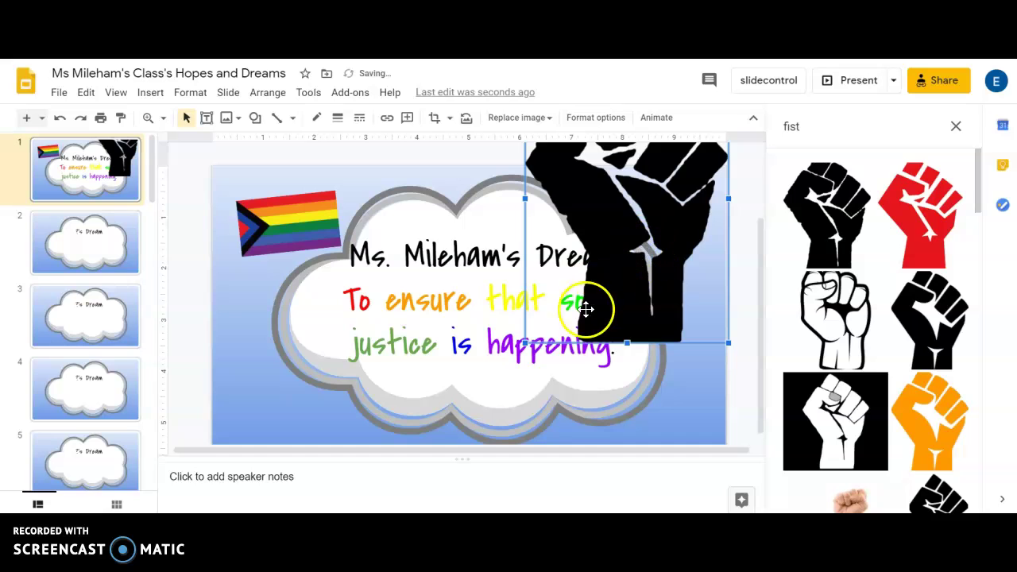
pyautogui.moveTo(525, 343); pyautogui.dragTo(622, 205)
pyautogui.moveTo(630, 264); pyautogui.dragTo(618, 227)
pyautogui.moveTo(590, 165); pyautogui.dragTo(665, 192)
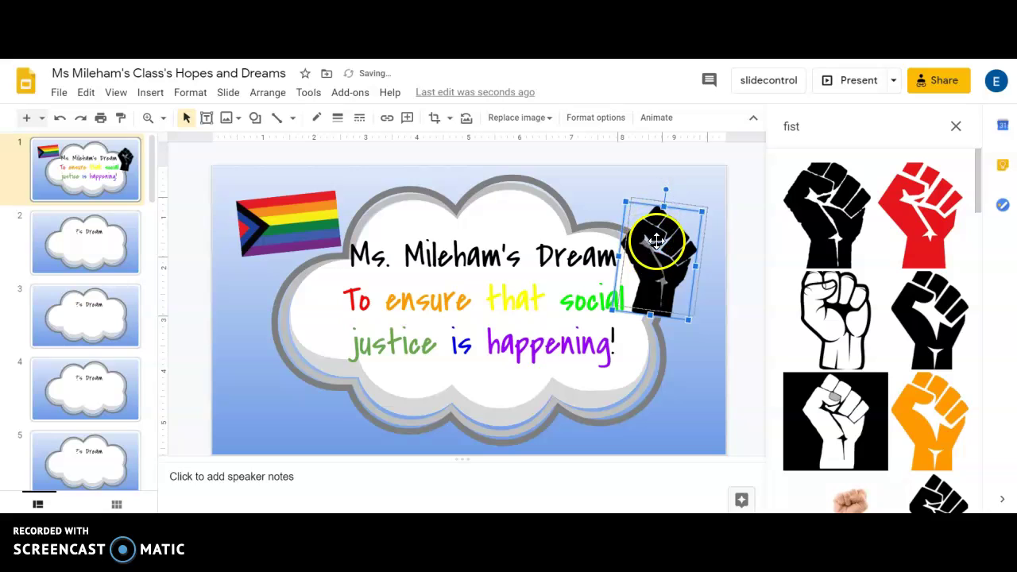
pyautogui.moveTo(656, 232); pyautogui.dragTo(667, 231)
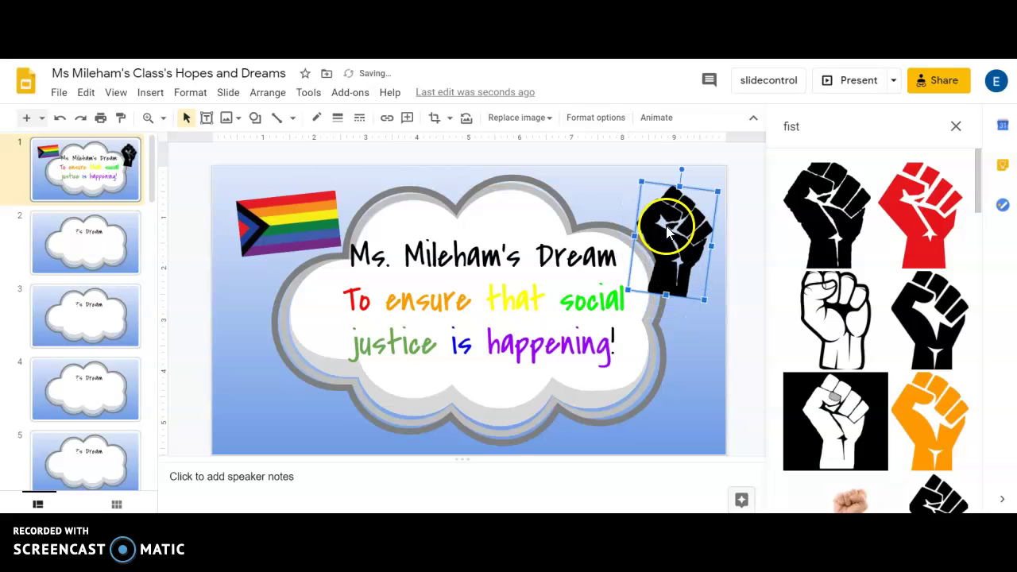
pyautogui.click(678, 384)
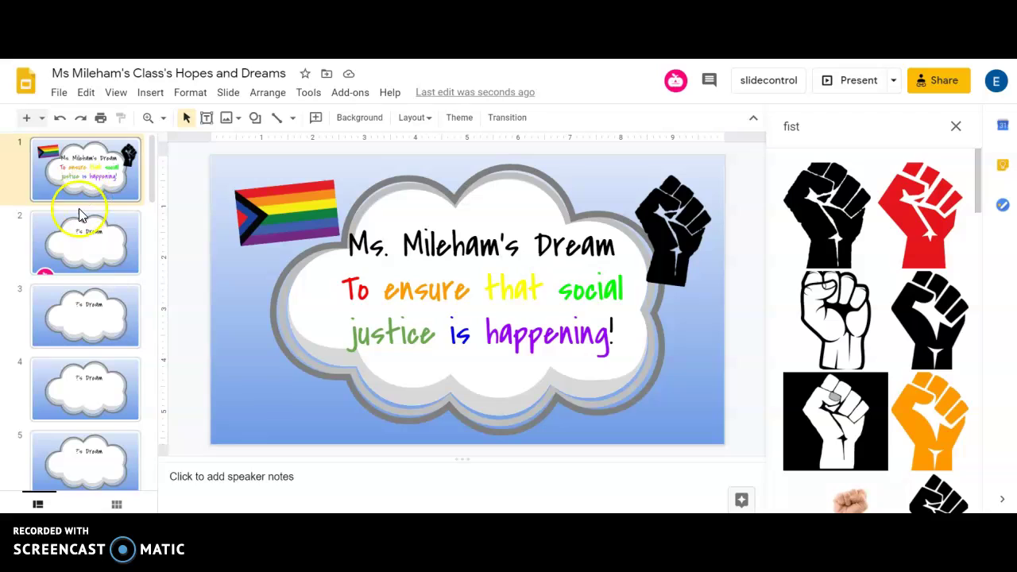
# - Go to slide 5, the unfilled "?'s Dream" cloud, via the filmstrip
pyautogui.moveTo(44, 260)
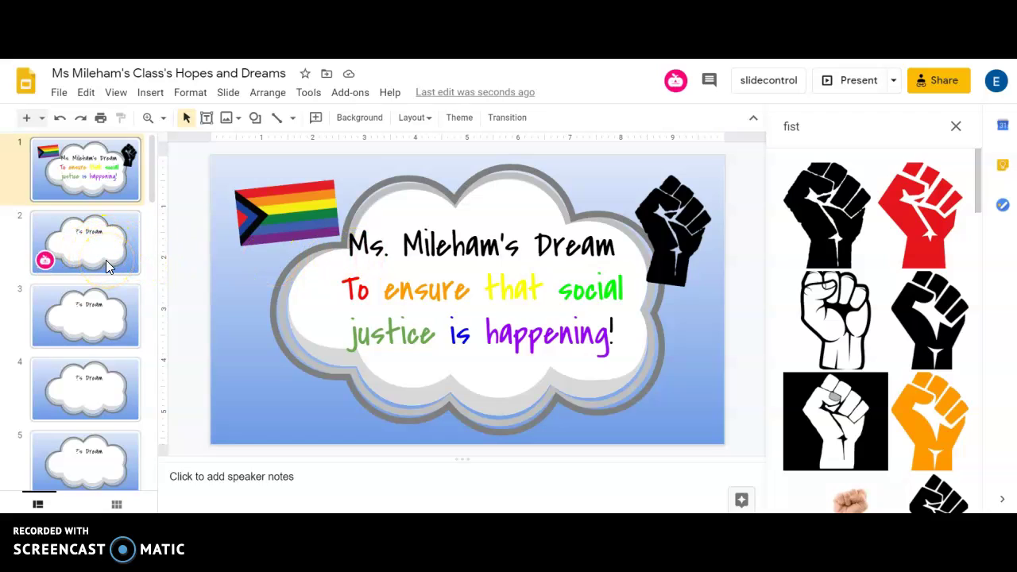
pyautogui.scroll(-2, 90, 295)
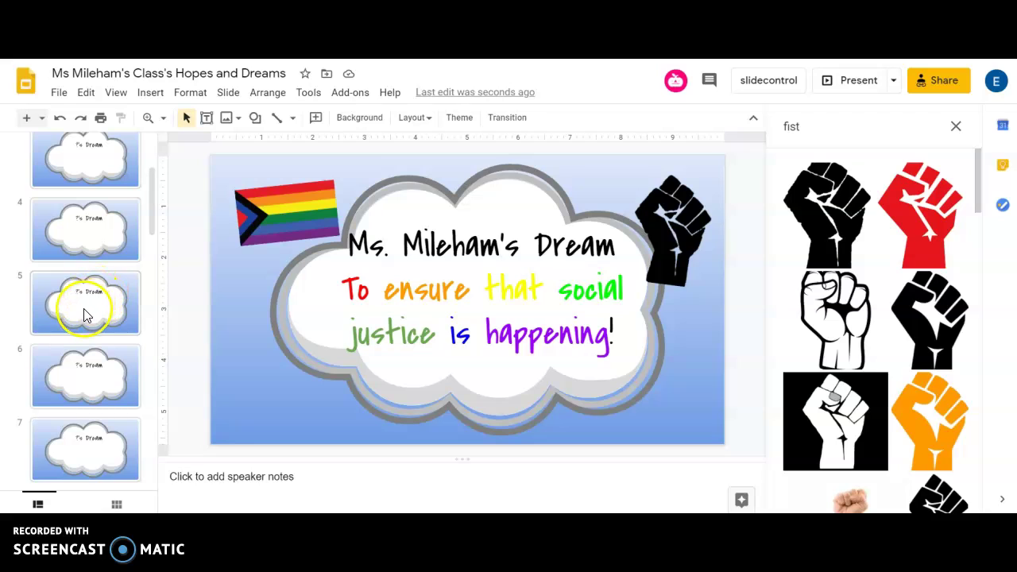
pyautogui.click(87, 315)
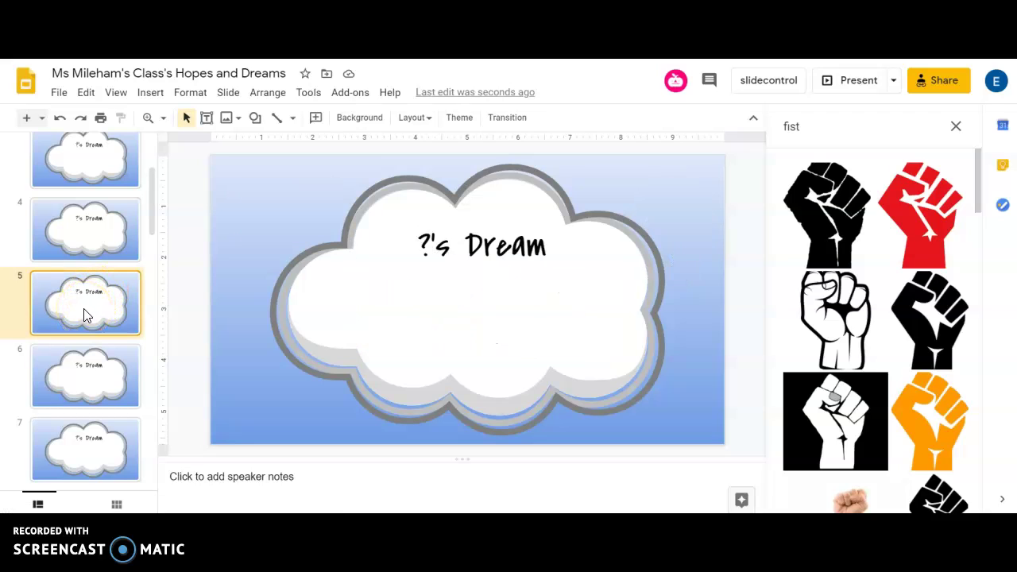
pyautogui.scroll(1, 80, 350)
pyautogui.click(67, 382)
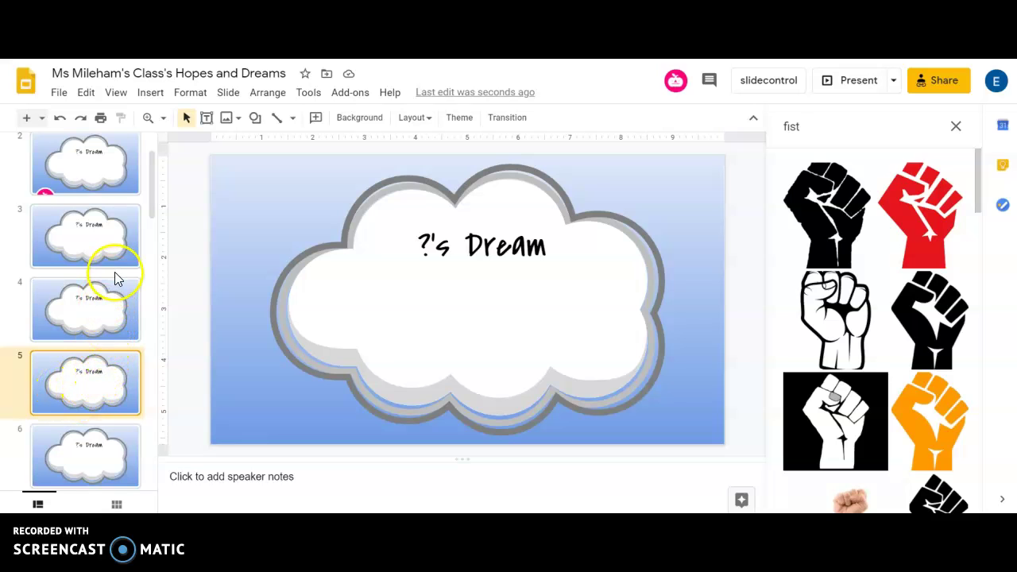
pyautogui.scroll(1, 114, 272)
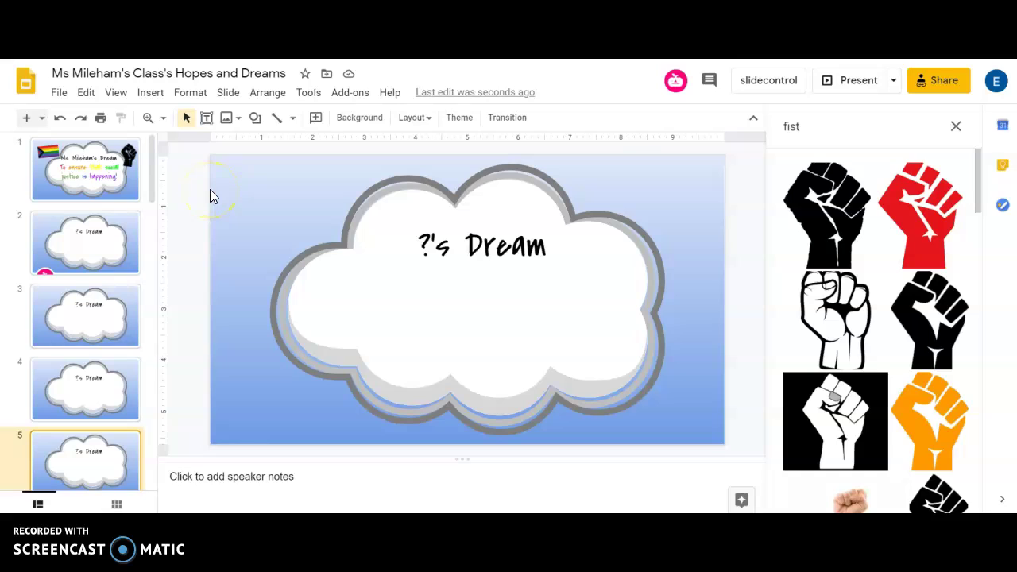